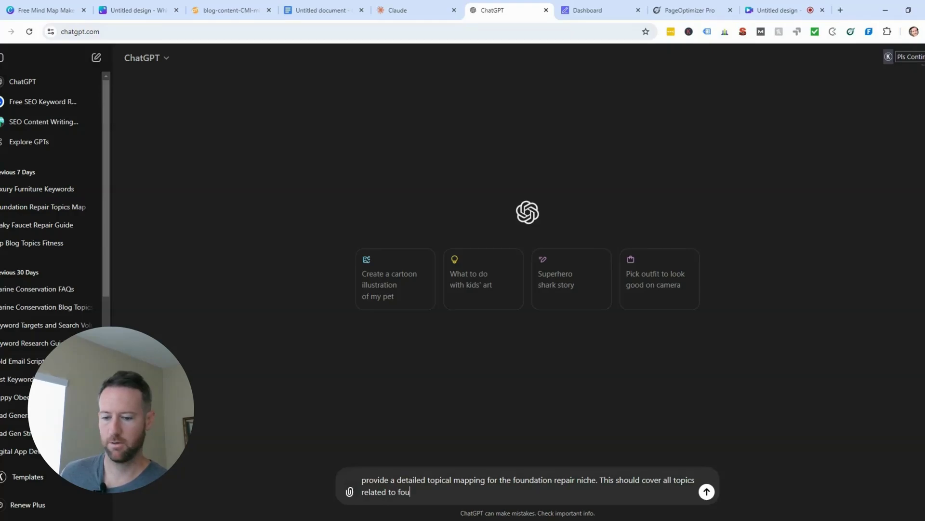
Finish and send the foundation repair prompt, adding all of the LSI keywords, any other relevant subtopics, and the goal of helping a website reach topical authority
{"action": "type", "text": "as well as all of the LSI"}
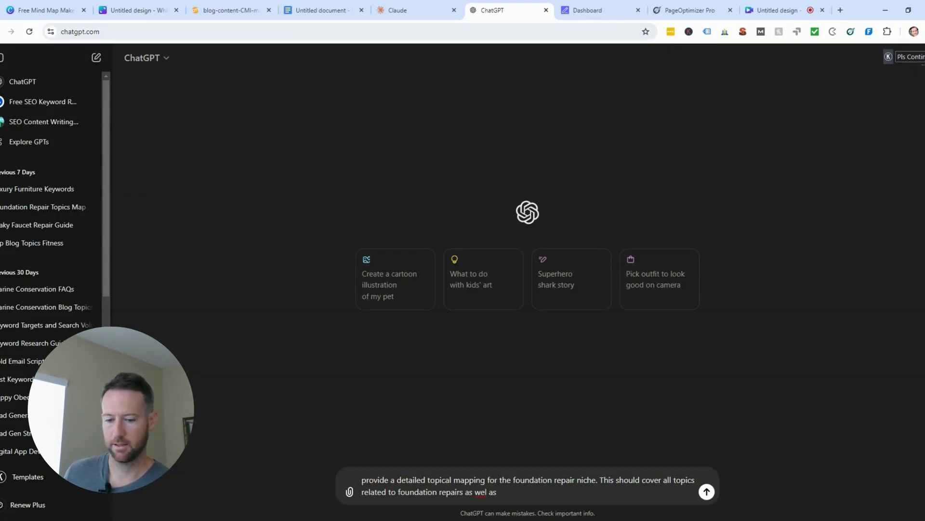
{"action": "type", "text": " keywords"}
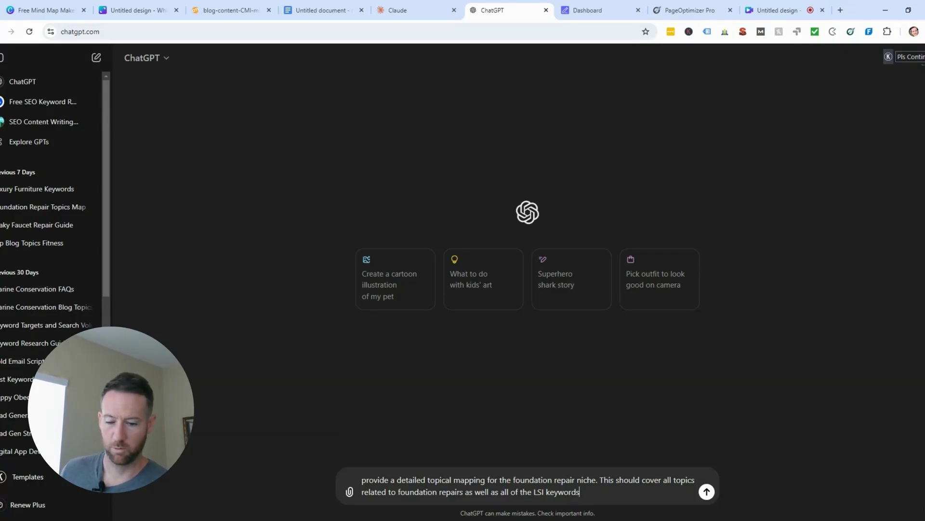
{"action": "type", "text": "and any other relevant "}
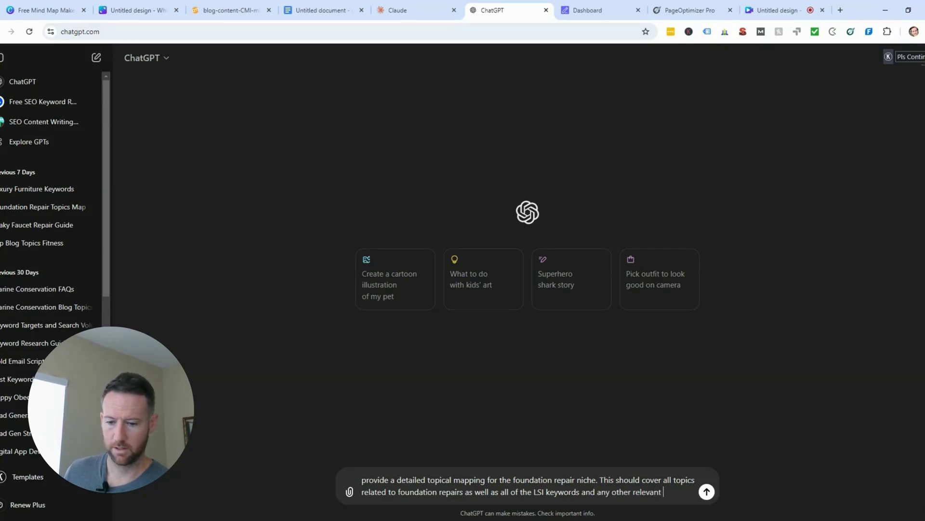
{"action": "type", "text": "subtopics. The g"}
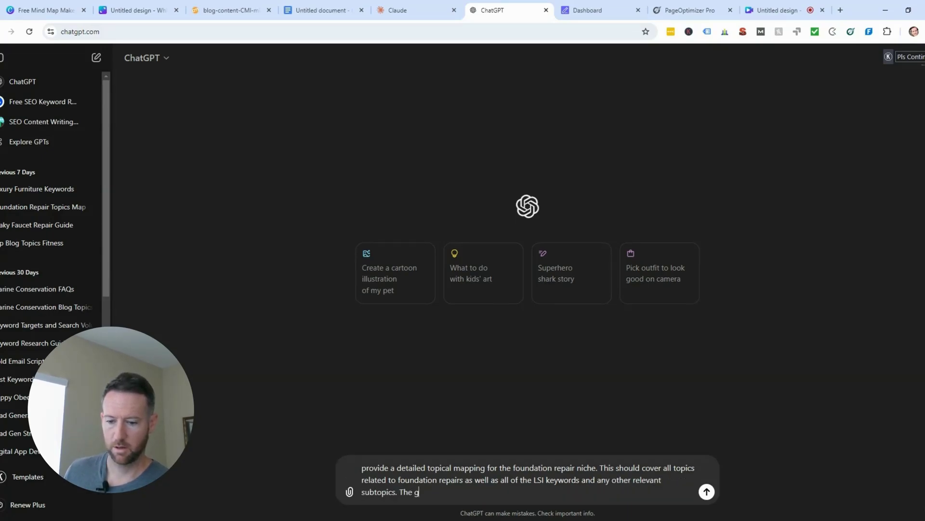
{"action": "type", "text": "oal is to hel"}
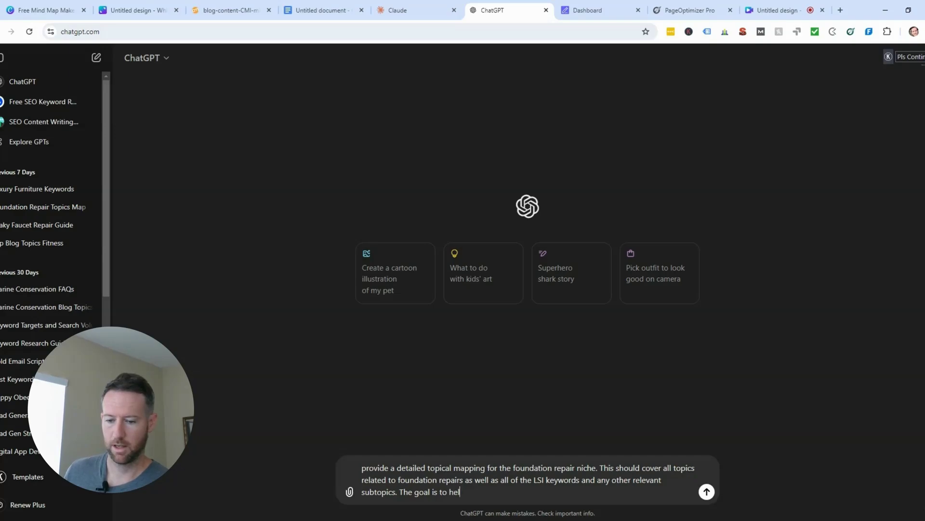
{"action": "type", "text": "p a websit"}
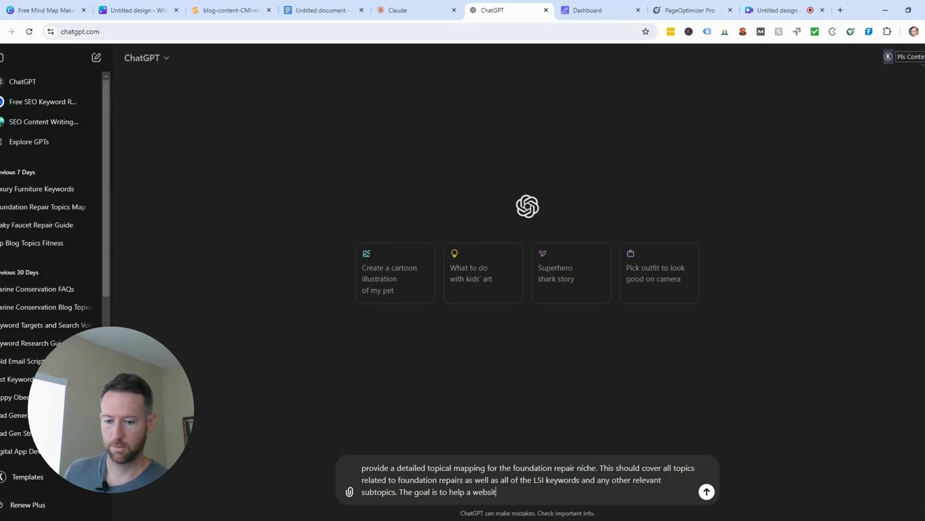
{"action": "type", "text": "e reach topical "}
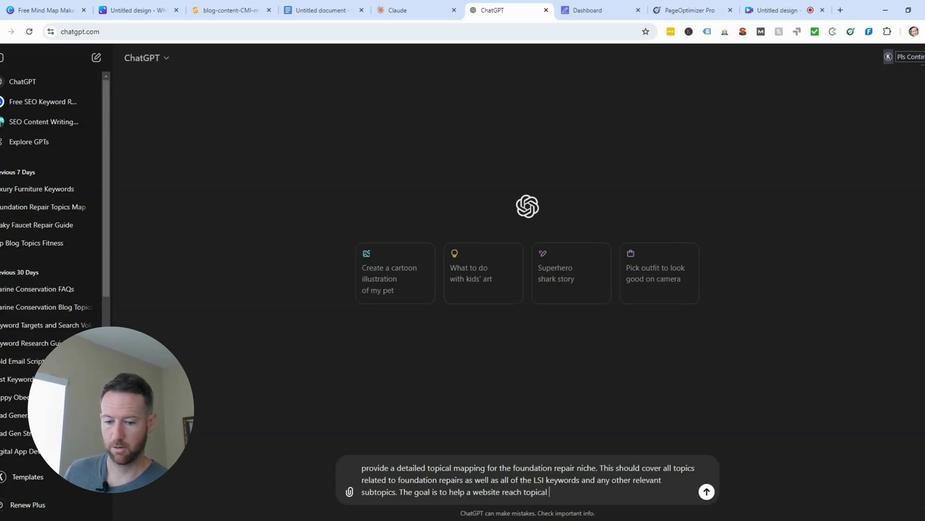
{"action": "type", "text": "authority."}
{"action": "key", "text": "Return"}
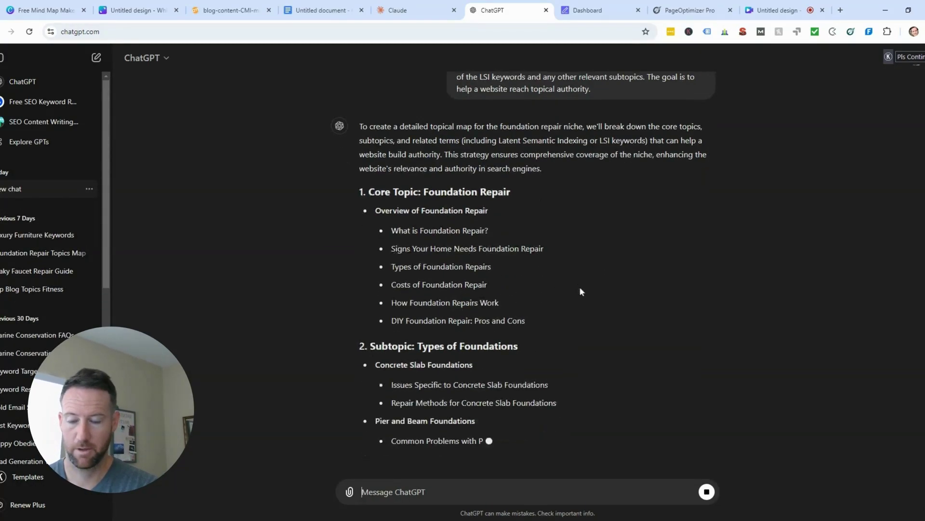
Review the start of the topical map, covering the core topic, the types of foundations and the common foundation problems
{"action": "scroll", "coordinate": [634, 290], "scroll_direction": "up", "scroll_amount": 2}
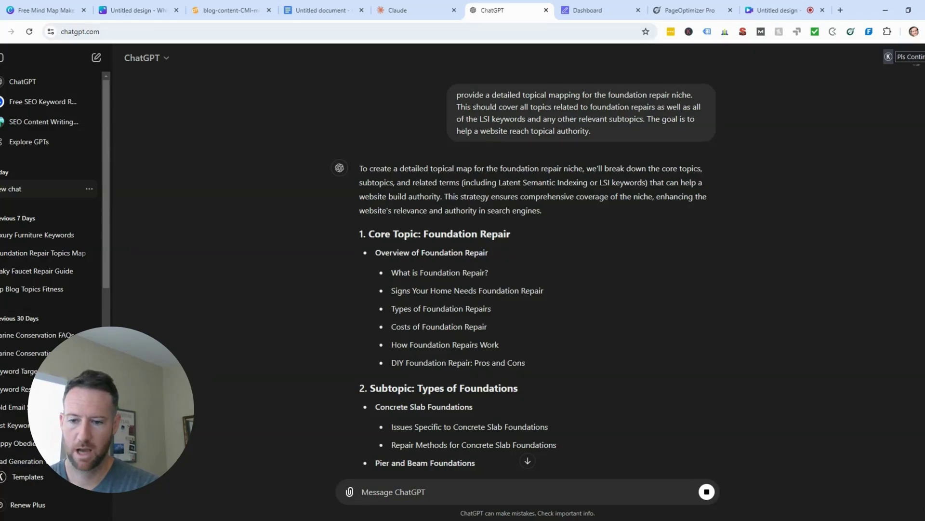
{"action": "scroll", "coordinate": [517, 234], "scroll_direction": "down", "scroll_amount": 1}
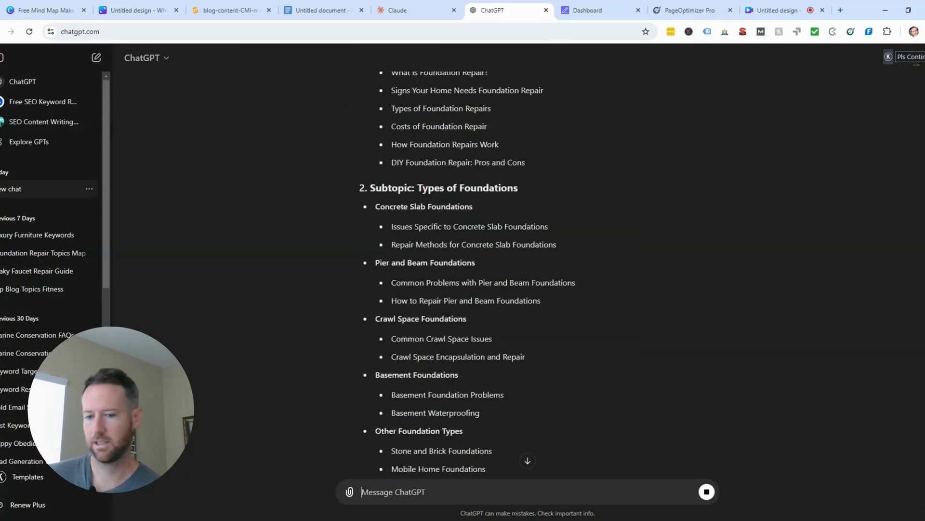
{"action": "scroll", "coordinate": [490, 304], "scroll_direction": "up", "scroll_amount": 4}
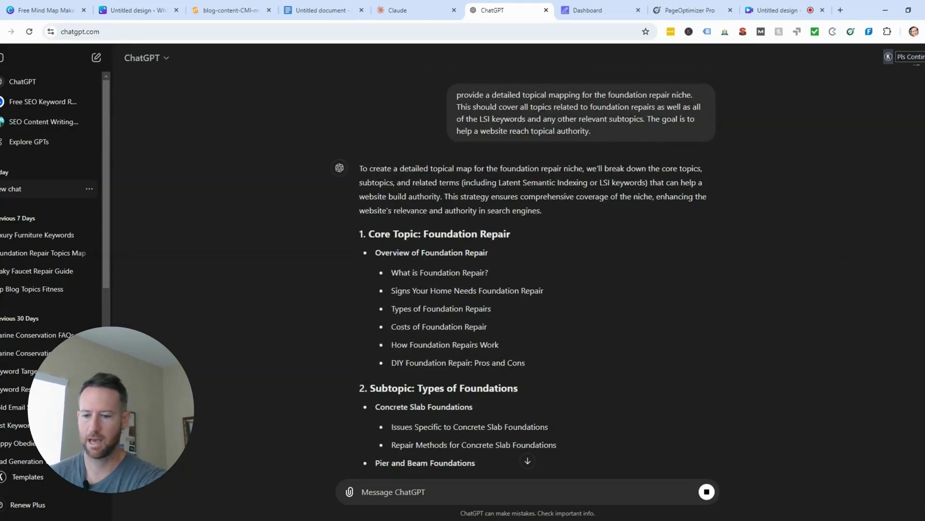
{"action": "scroll", "coordinate": [499, 252], "scroll_direction": "down", "scroll_amount": 3}
{"action": "scroll", "coordinate": [499, 251], "scroll_direction": "down", "scroll_amount": 6}
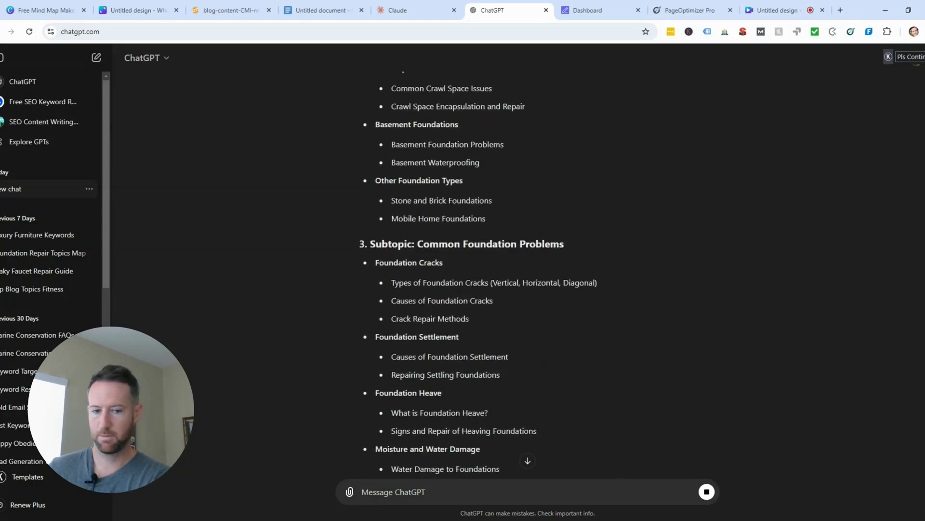
{"action": "scroll", "coordinate": [518, 270], "scroll_direction": "down", "scroll_amount": 3}
{"action": "scroll", "coordinate": [507, 277], "scroll_direction": "up", "scroll_amount": 10}
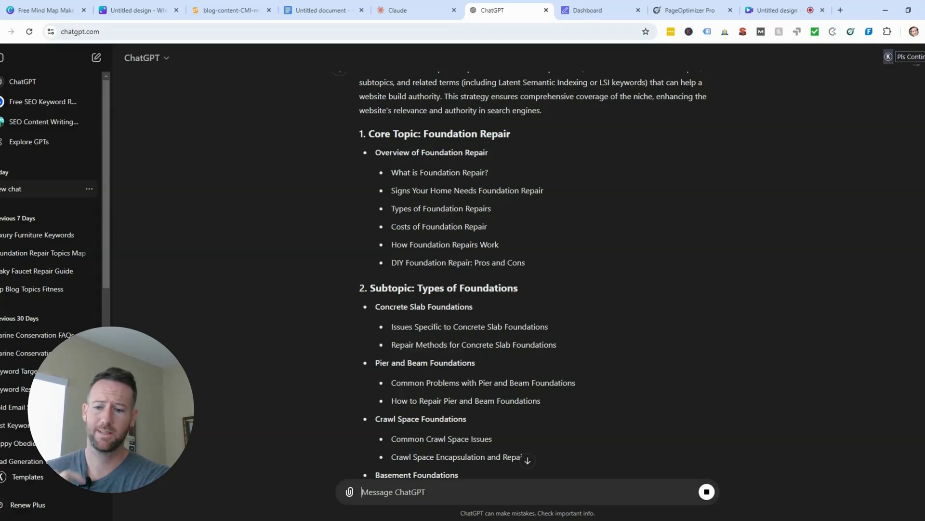
{"action": "scroll", "coordinate": [498, 270], "scroll_direction": "down", "scroll_amount": 6}
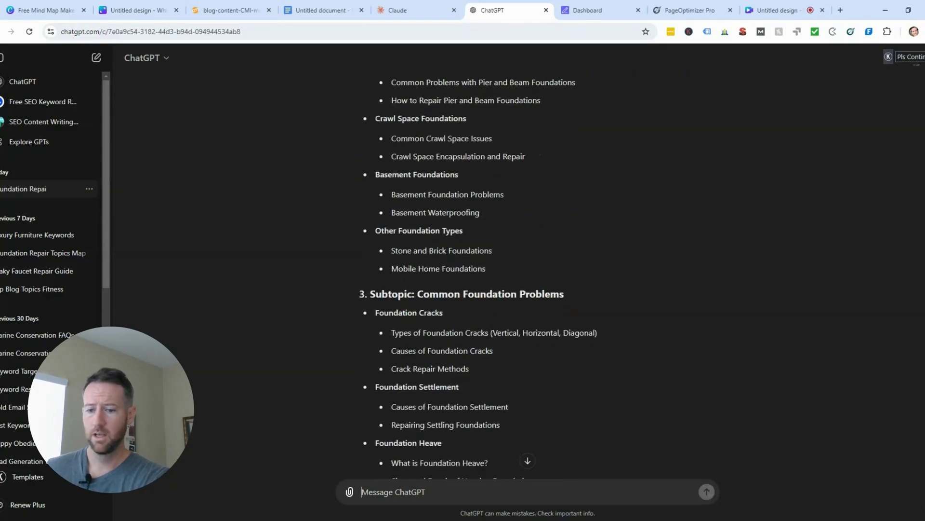
Read through the rest of the topical map, from common foundation problems to the LSI keywords and content formats
{"action": "scroll", "coordinate": [511, 292], "scroll_direction": "down", "scroll_amount": 4}
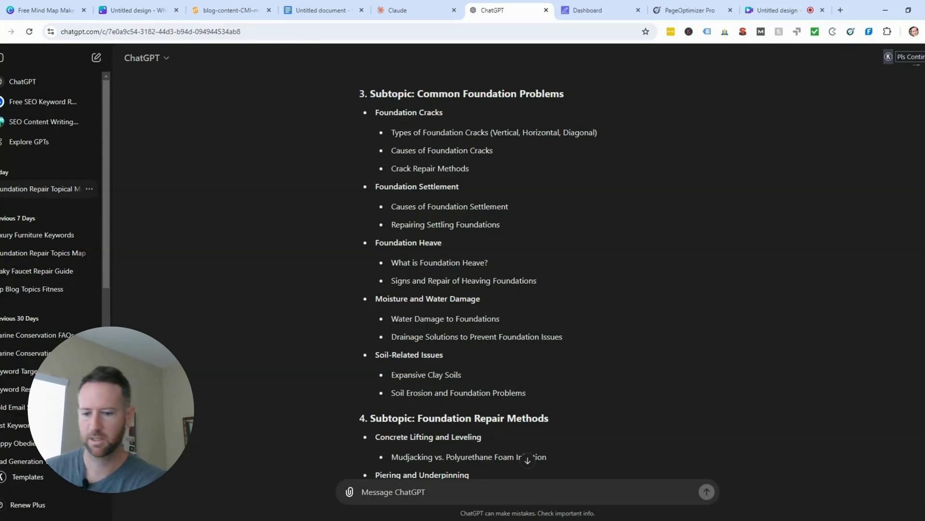
{"action": "scroll", "coordinate": [680, 277], "scroll_direction": "down", "scroll_amount": 3}
{"action": "scroll", "coordinate": [676, 270], "scroll_direction": "down", "scroll_amount": 1}
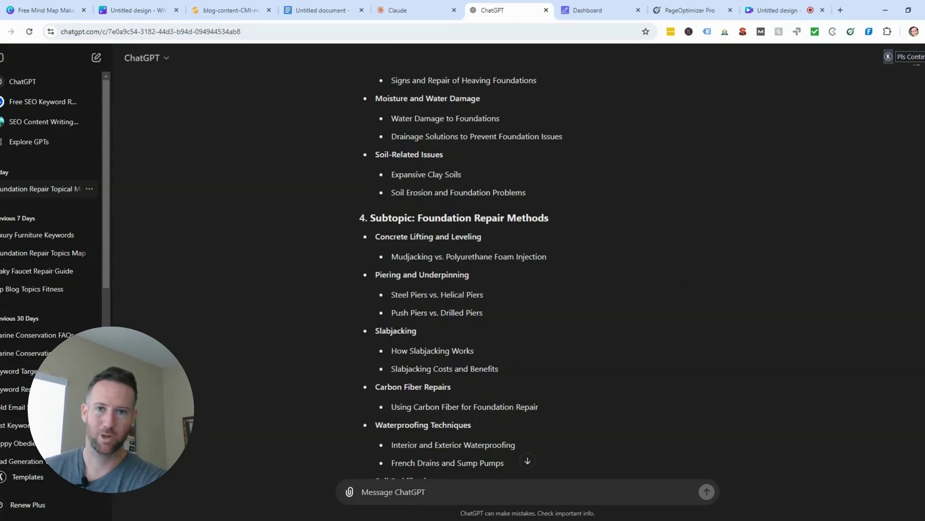
{"action": "scroll", "coordinate": [675, 274], "scroll_direction": "down", "scroll_amount": 2}
{"action": "scroll", "coordinate": [675, 270], "scroll_direction": "down", "scroll_amount": 4}
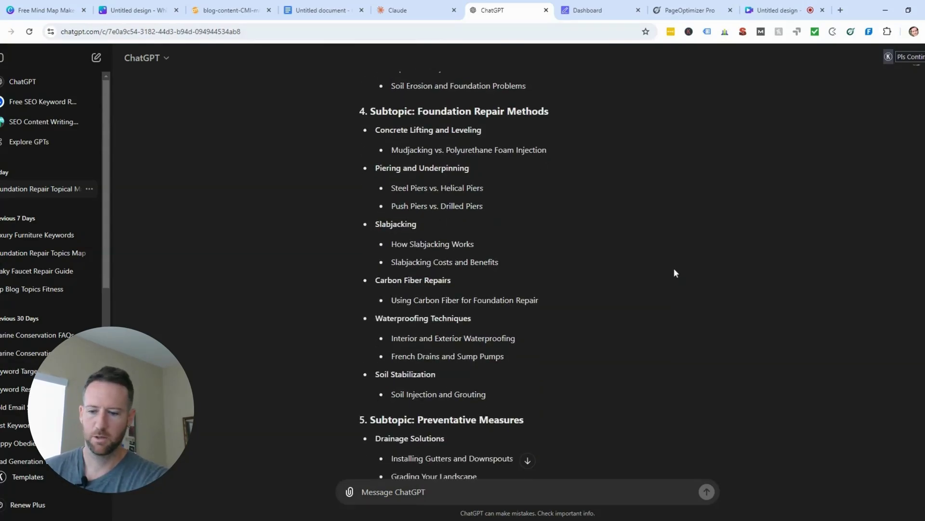
{"action": "scroll", "coordinate": [675, 273], "scroll_direction": "down", "scroll_amount": 6}
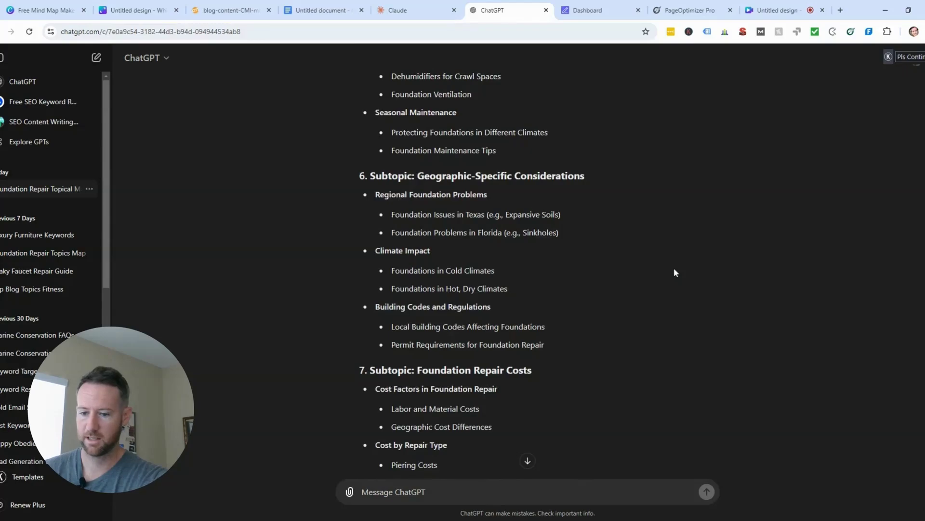
{"action": "scroll", "coordinate": [675, 273], "scroll_direction": "down", "scroll_amount": 4}
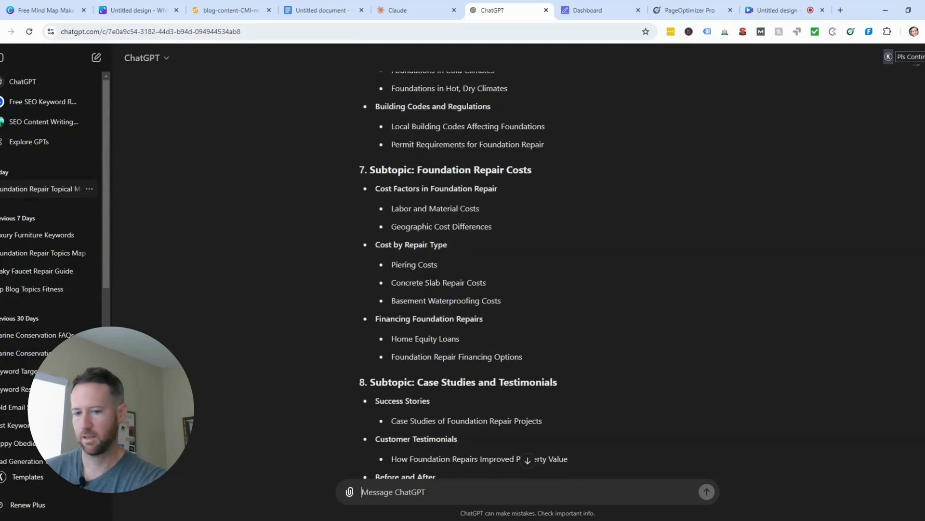
{"action": "scroll", "coordinate": [674, 270], "scroll_direction": "down", "scroll_amount": 8}
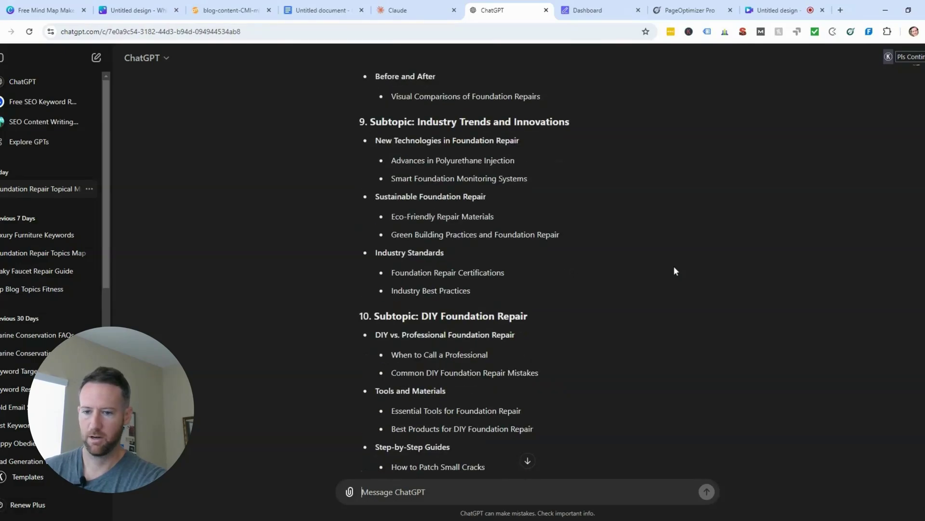
{"action": "scroll", "coordinate": [674, 270], "scroll_direction": "down", "scroll_amount": 7}
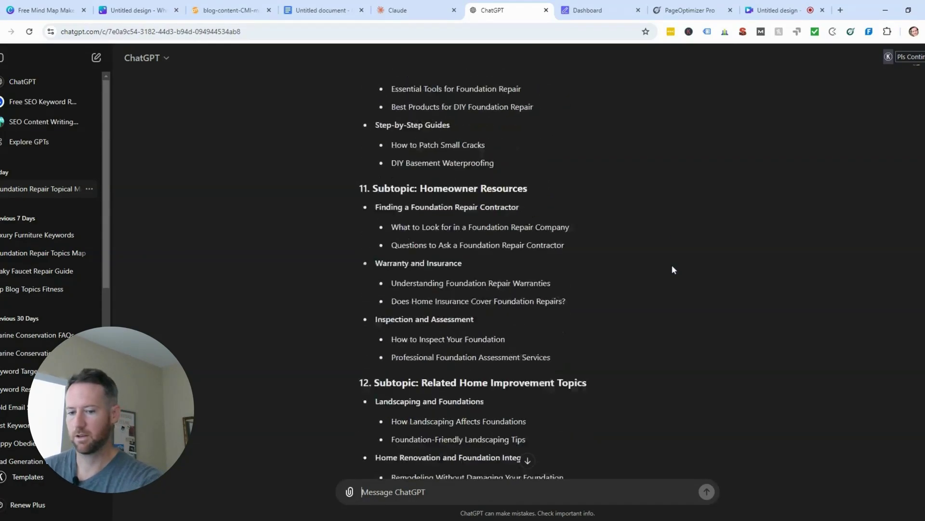
{"action": "scroll", "coordinate": [673, 270], "scroll_direction": "down", "scroll_amount": 6}
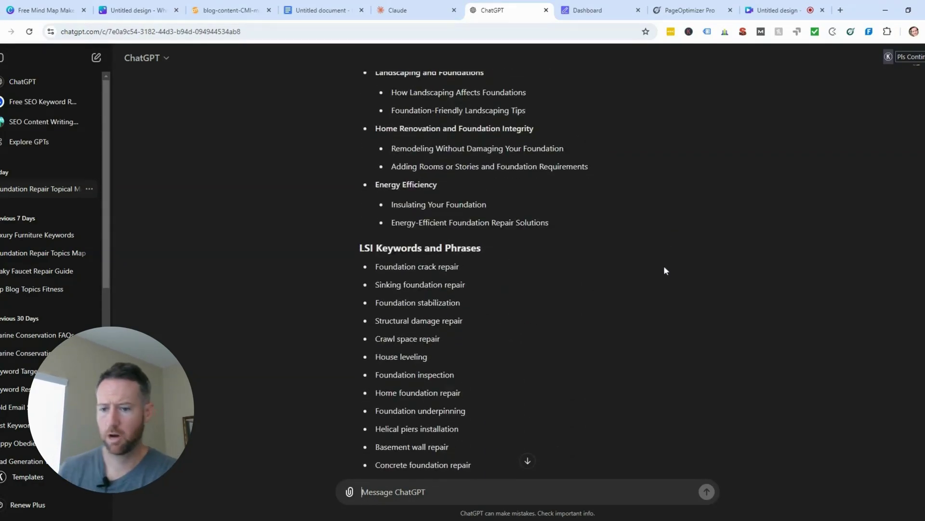
{"action": "scroll", "coordinate": [665, 265], "scroll_direction": "down", "scroll_amount": 3}
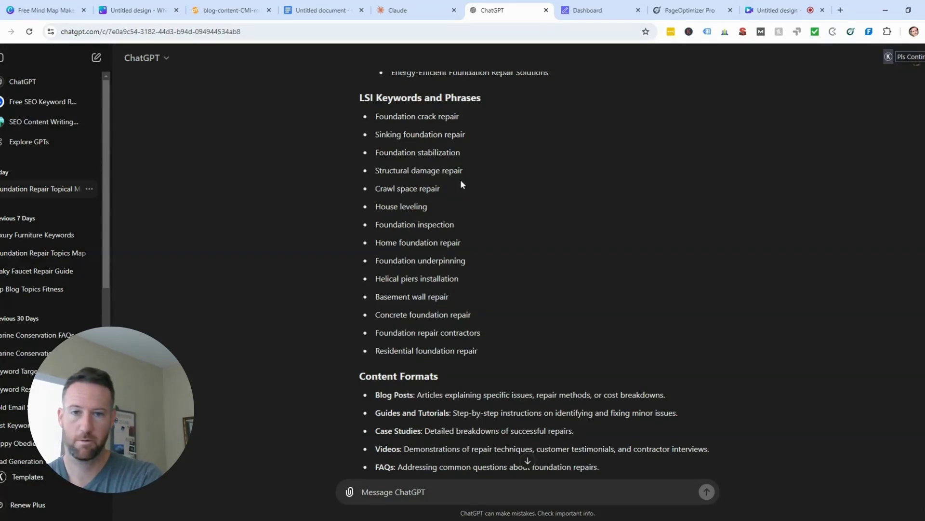
{"action": "scroll", "coordinate": [528, 270], "scroll_direction": "down", "scroll_amount": 3}
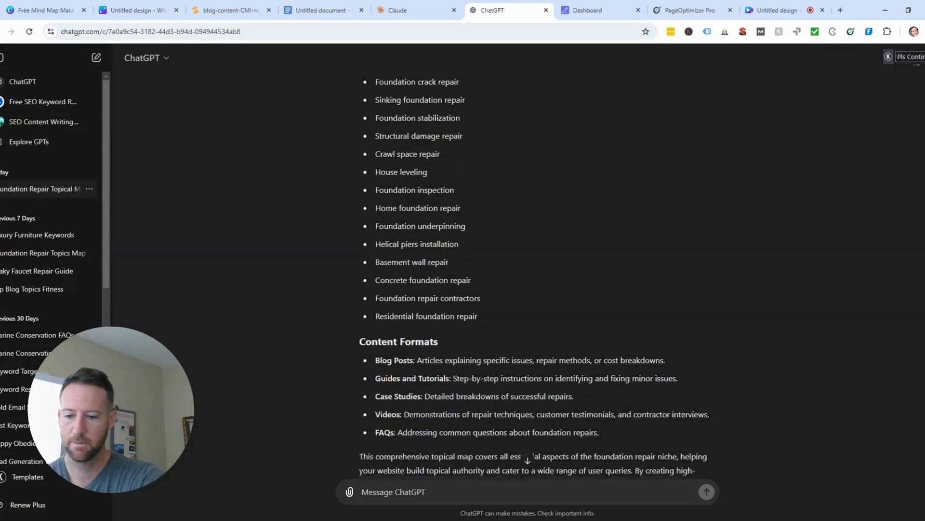
Ask ChatGPT to expand on core topic 1 with many more subtopics in that cluster, and look through the response
{"action": "scroll", "coordinate": [537, 215], "scroll_direction": "up", "scroll_amount": 15}
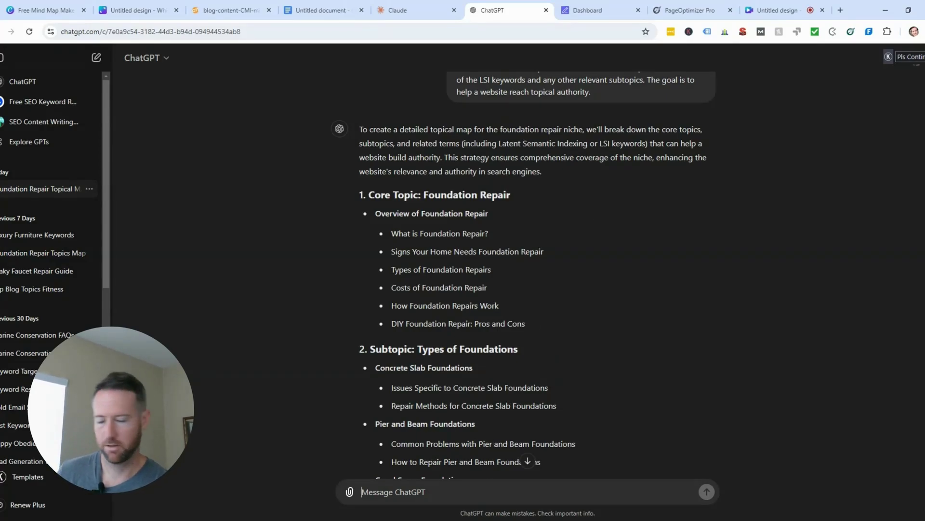
{"action": "type", "text": "expand o n cor"}
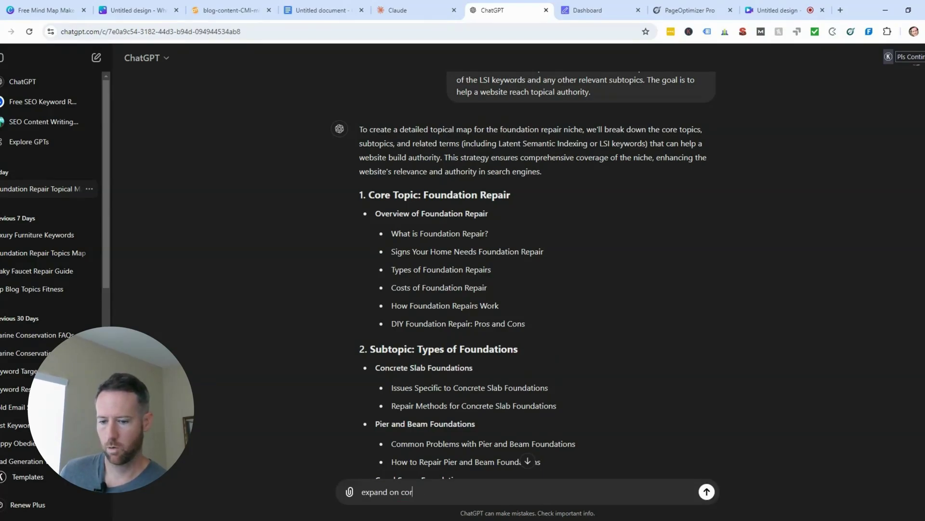
{"action": "type", "text": "e topic 1"}
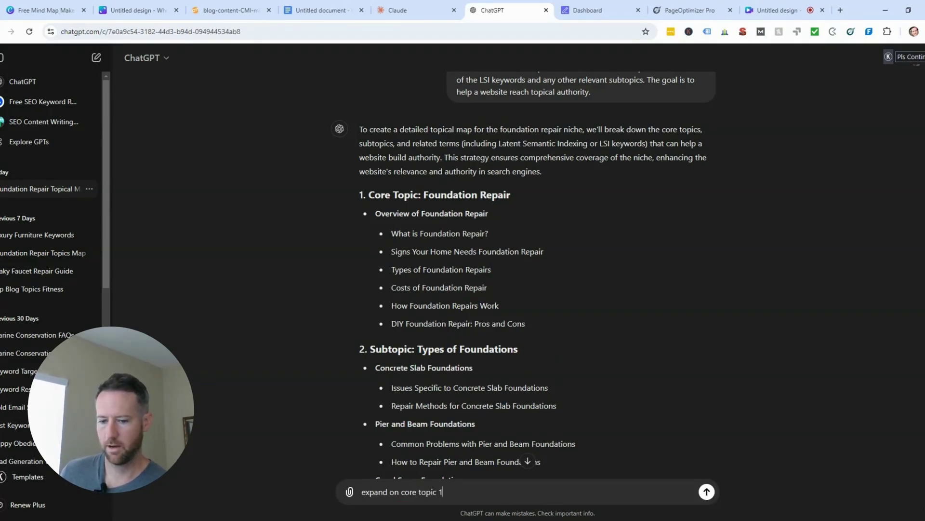
{"action": "type", "text": ", provide many "}
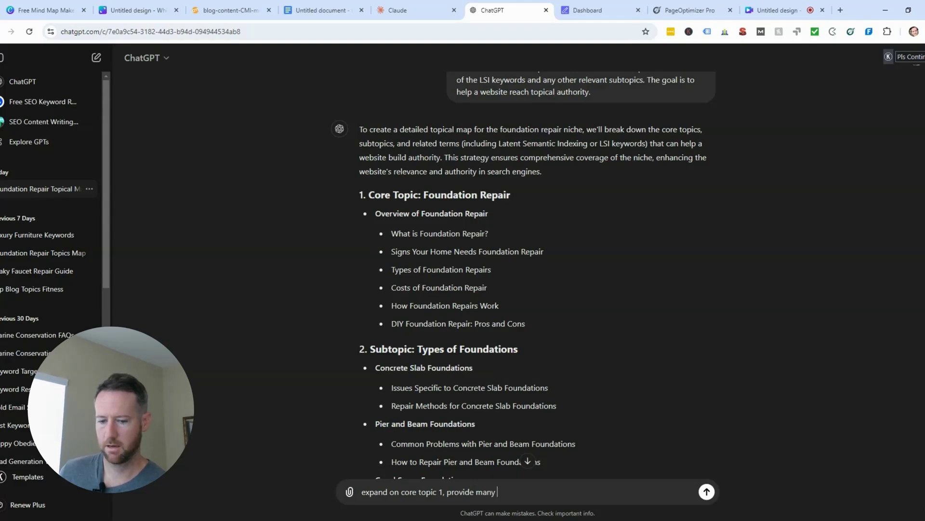
{"action": "type", "text": "more subtopics in that cluster"}
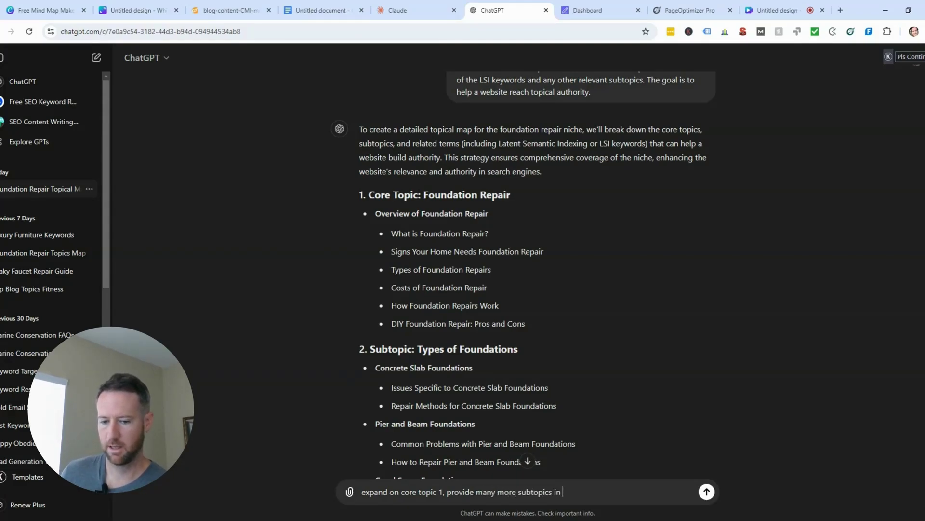
{"action": "key", "text": "Return"}
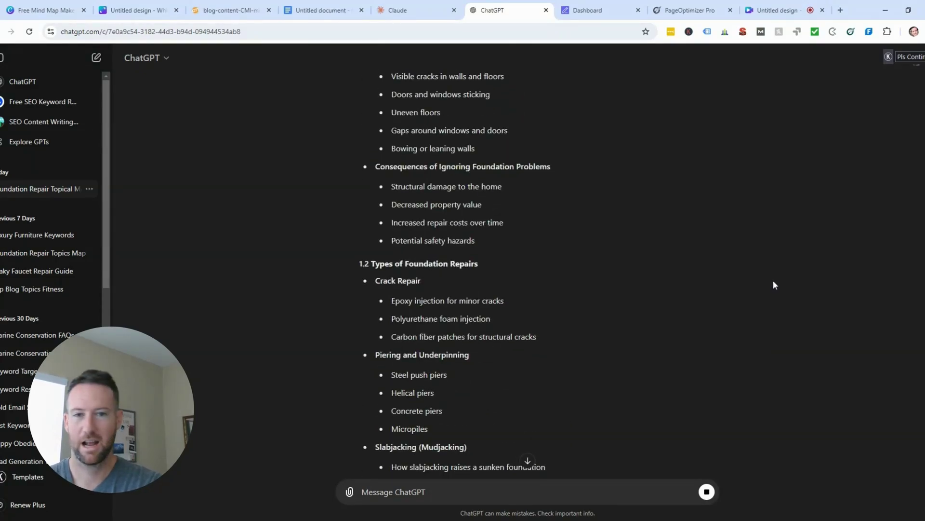
{"action": "scroll", "coordinate": [774, 285], "scroll_direction": "up", "scroll_amount": 6}
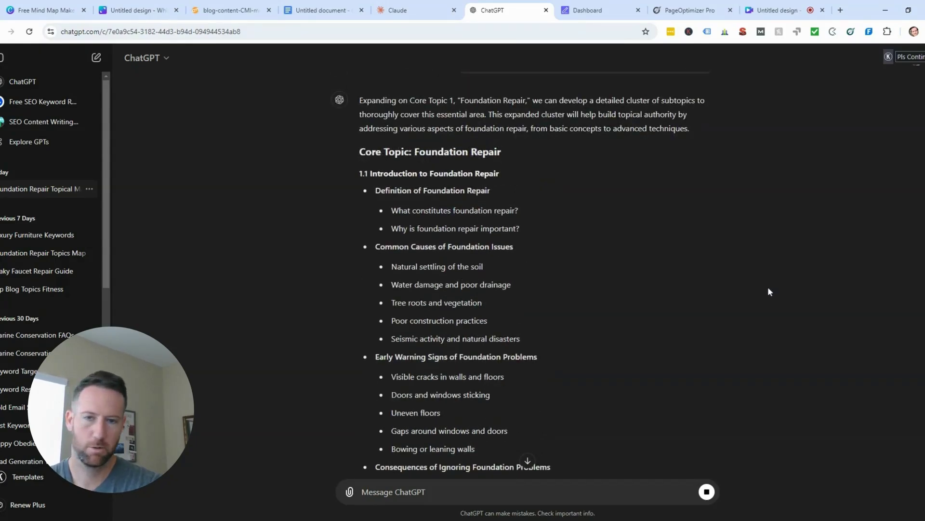
{"action": "scroll", "coordinate": [768, 286], "scroll_direction": "down", "scroll_amount": 7}
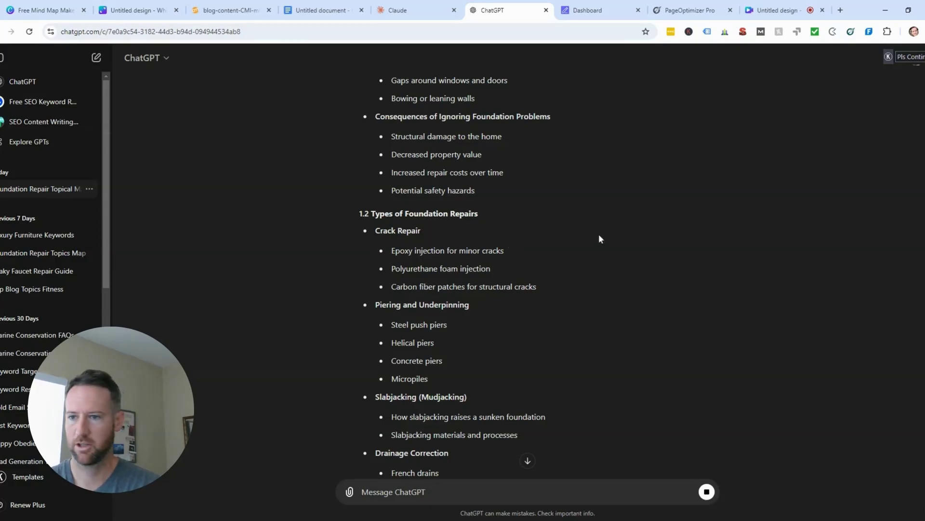
Glance at the Google Docs document with the mind mapping note, and switch to the untitled whiteboard design in Canva
{"action": "left_click", "coordinate": [318, 10]}
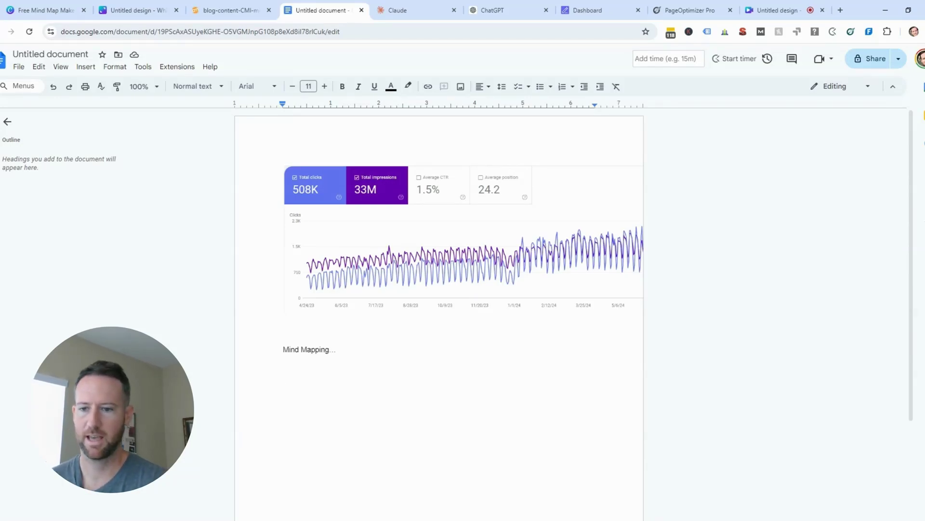
{"action": "left_click", "coordinate": [500, 6]}
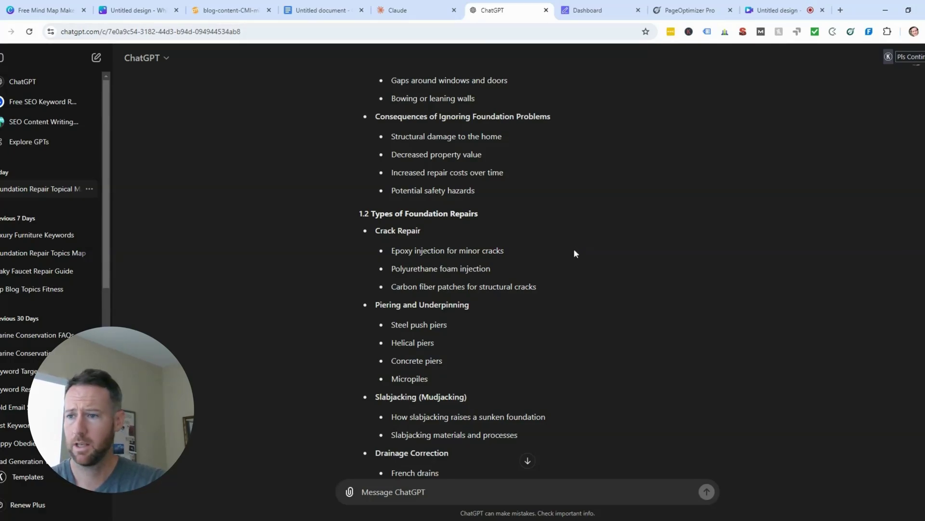
{"action": "left_click", "coordinate": [140, 9]}
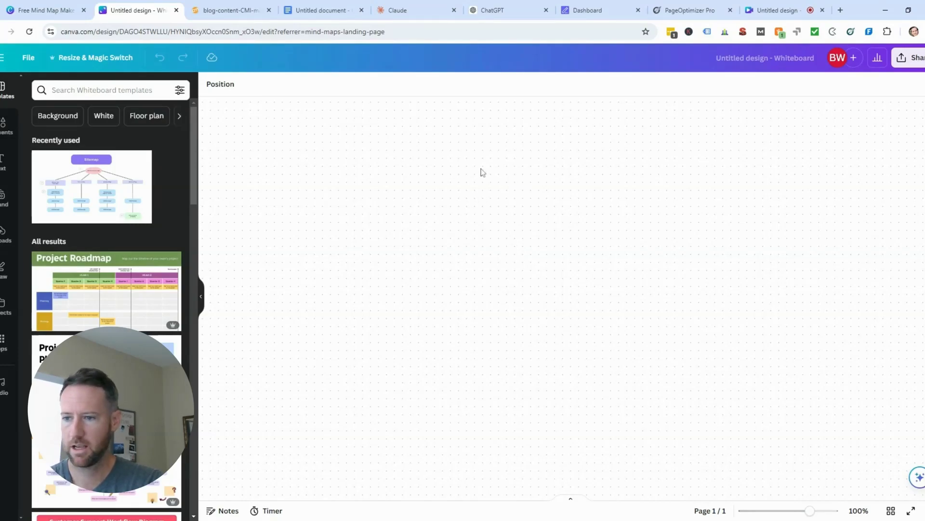
Switch to ChatGPT, go back to the start of the topical map, and place the Canva whiteboard beside the chat
{"action": "left_click", "coordinate": [501, 10]}
{"action": "scroll", "coordinate": [524, 201], "scroll_direction": "up", "scroll_amount": 3}
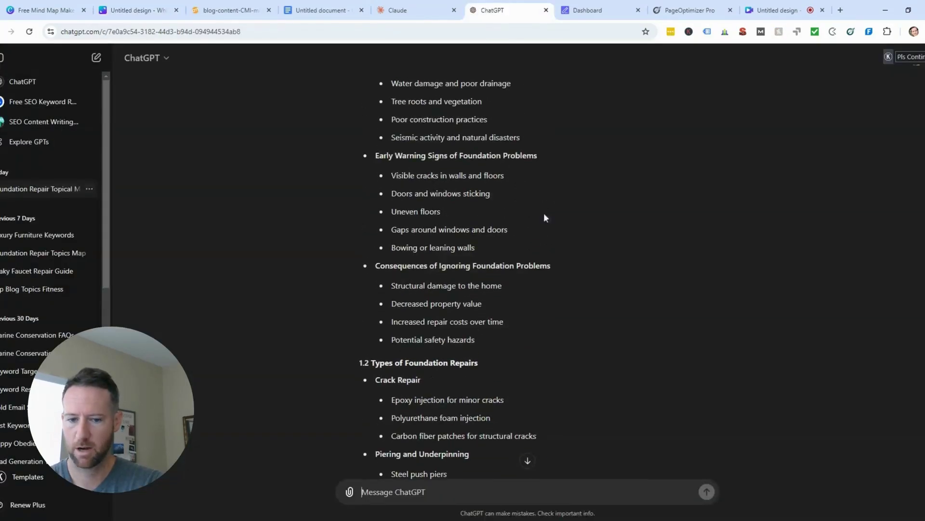
{"action": "scroll", "coordinate": [524, 217], "scroll_direction": "up", "scroll_amount": 20}
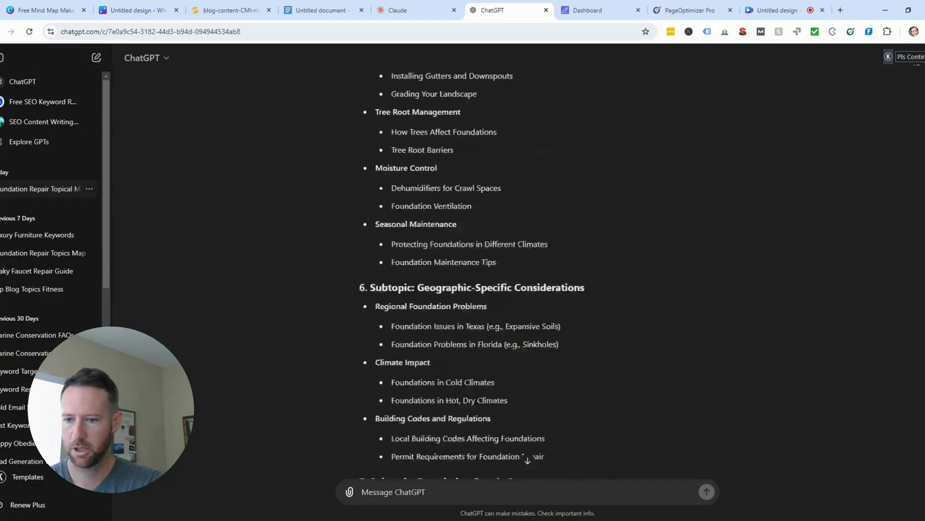
{"action": "scroll", "coordinate": [767, 236], "scroll_direction": "up", "scroll_amount": 15}
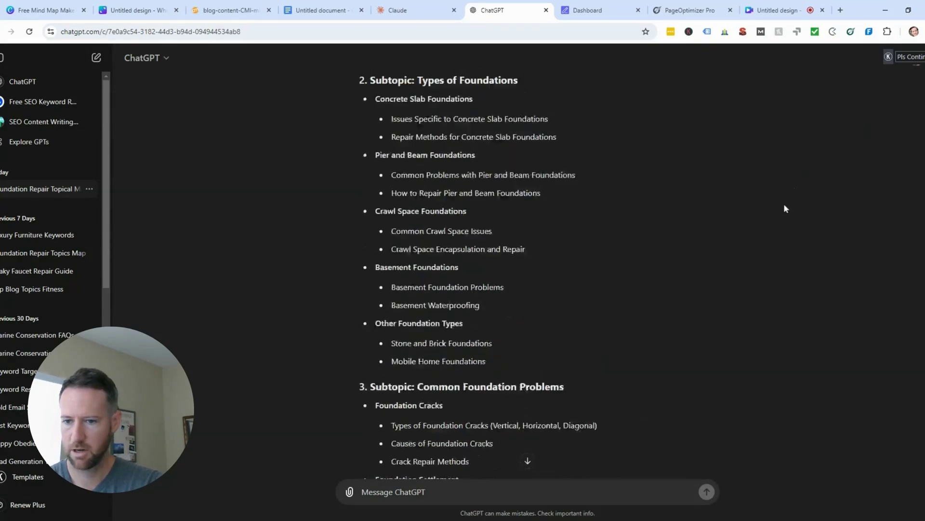
{"action": "left_click_drag", "start_coordinate": [133, 8], "coordinate": [404, 7]}
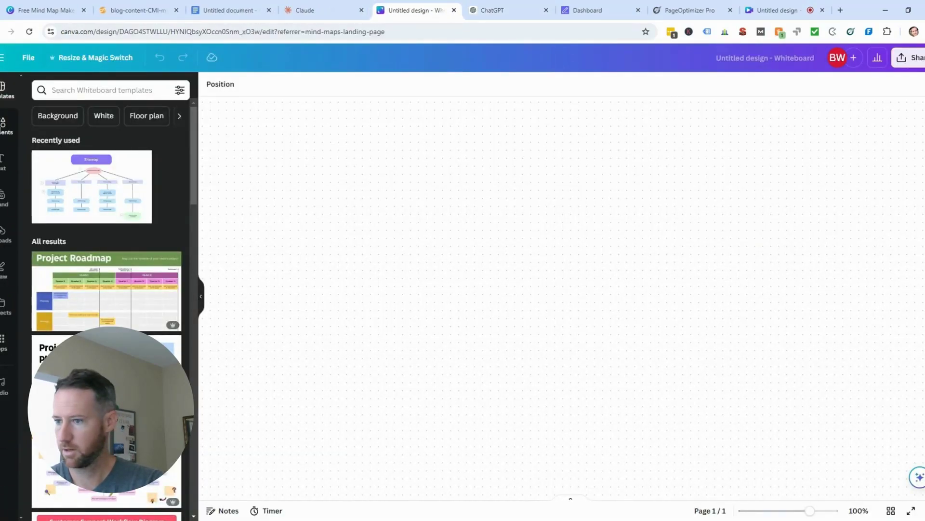
Add a dark blue circle to the Canva whiteboard and label it "Foundation Repair", the core topic from the ChatGPT map
{"action": "left_click", "coordinate": [3, 127]}
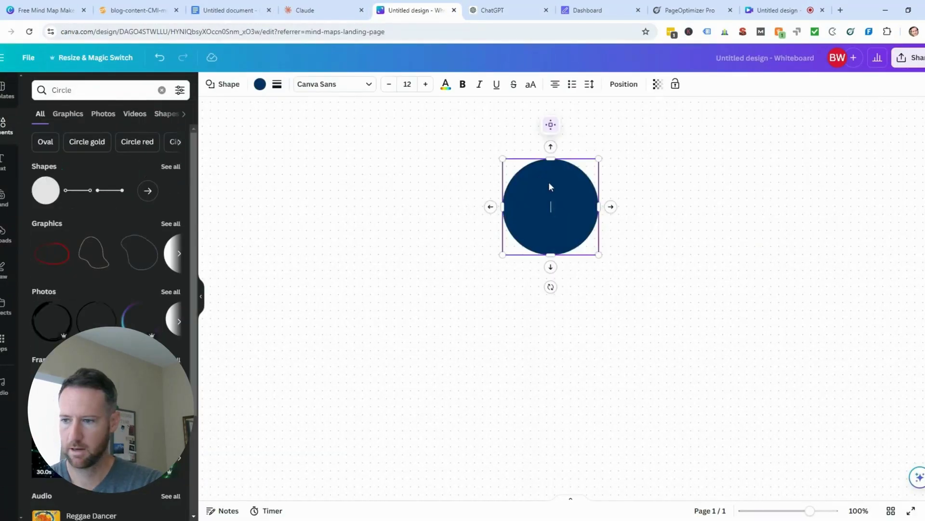
{"action": "left_click", "coordinate": [477, 5]}
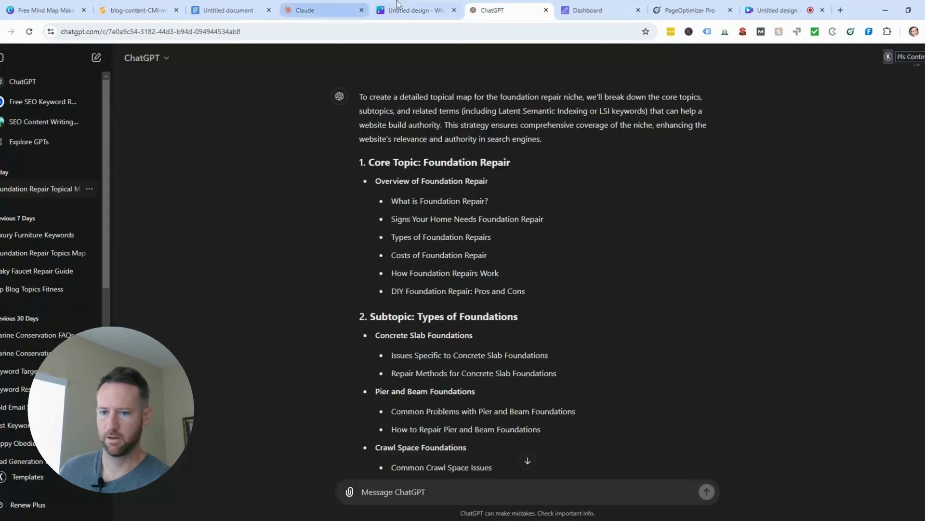
{"action": "left_click", "coordinate": [404, 6]}
{"action": "key", "text": "Return"}
{"action": "type", "text": "Foundation Repair"}
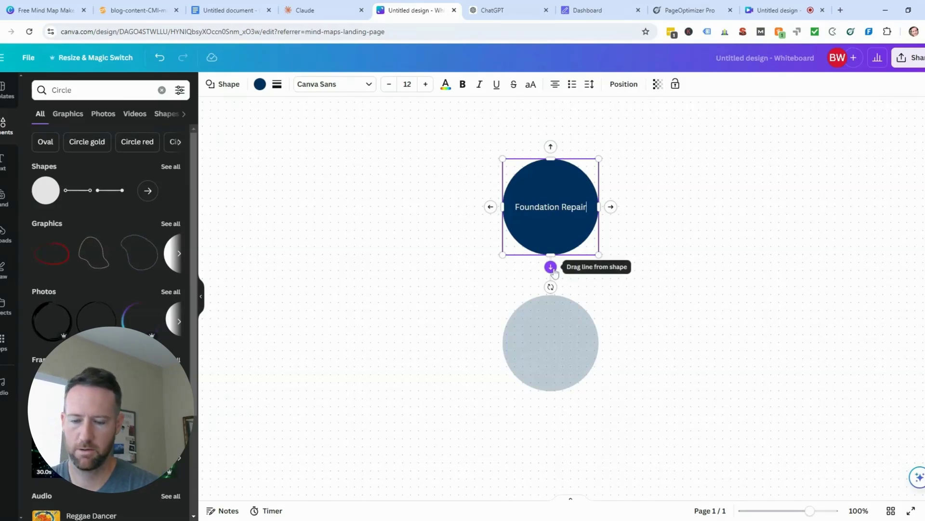
{"action": "key", "text": "Escape"}
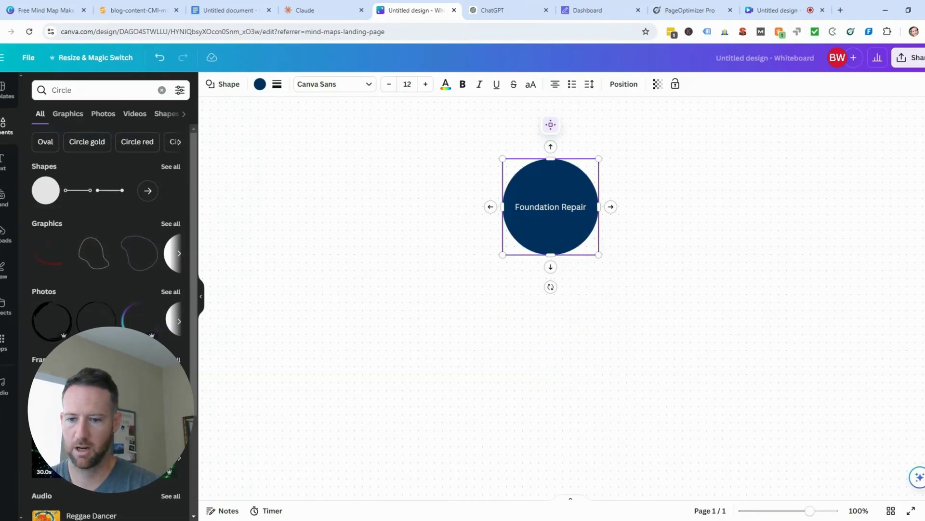
Add three circles connected to the Foundation Repair circle and arrange them side by side in a row below it
{"action": "left_click", "coordinate": [551, 266]}
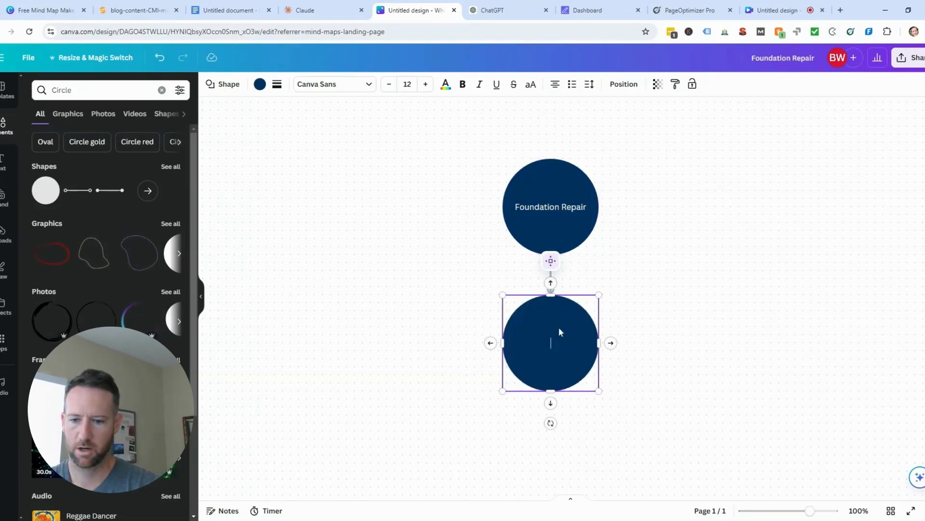
{"action": "left_click_drag", "start_coordinate": [557, 324], "coordinate": [426, 308]}
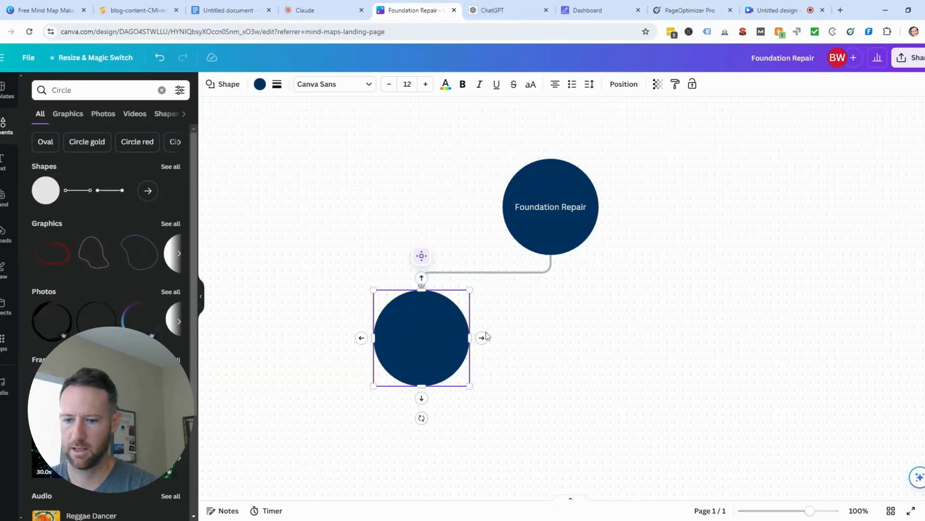
{"action": "left_click", "coordinate": [554, 243]}
{"action": "left_click", "coordinate": [552, 263]}
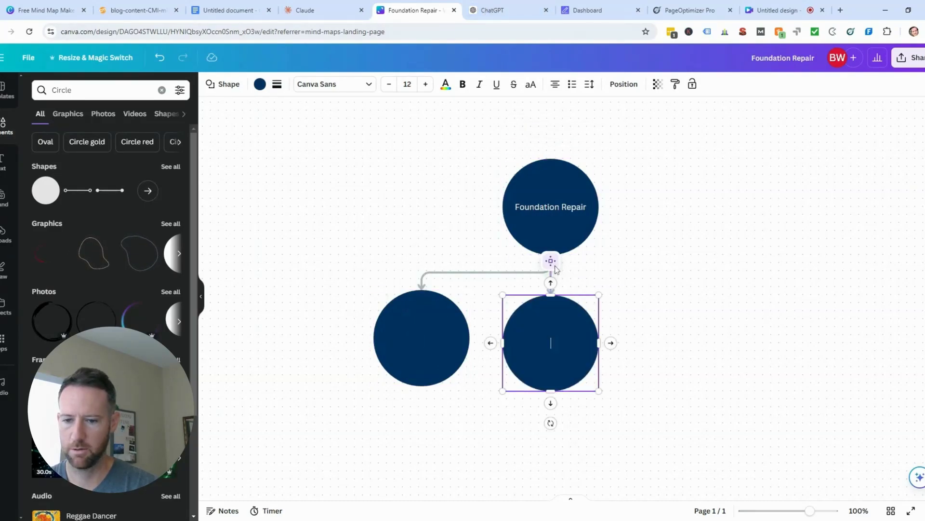
{"action": "left_click_drag", "start_coordinate": [557, 334], "coordinate": [527, 332]}
{"action": "left_click", "coordinate": [551, 245]}
{"action": "left_click", "coordinate": [551, 262]}
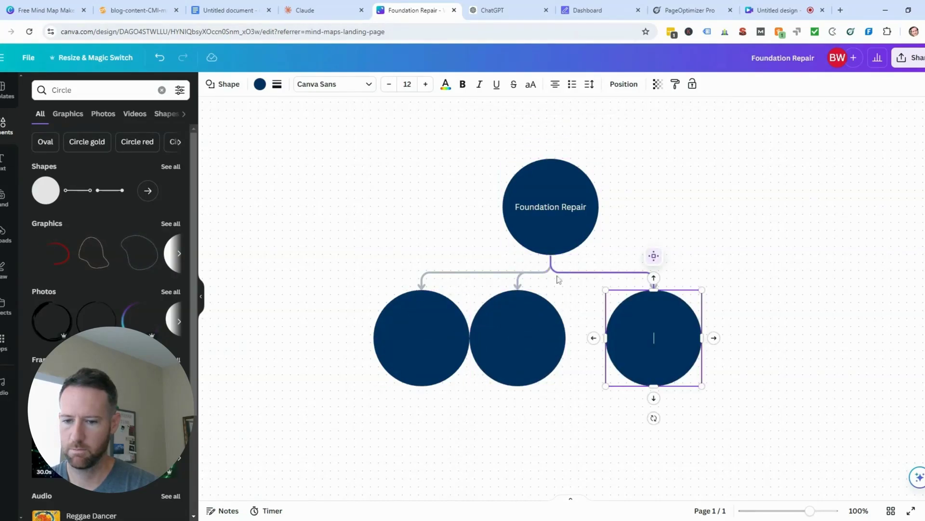
{"action": "left_click_drag", "start_coordinate": [668, 324], "coordinate": [624, 318]}
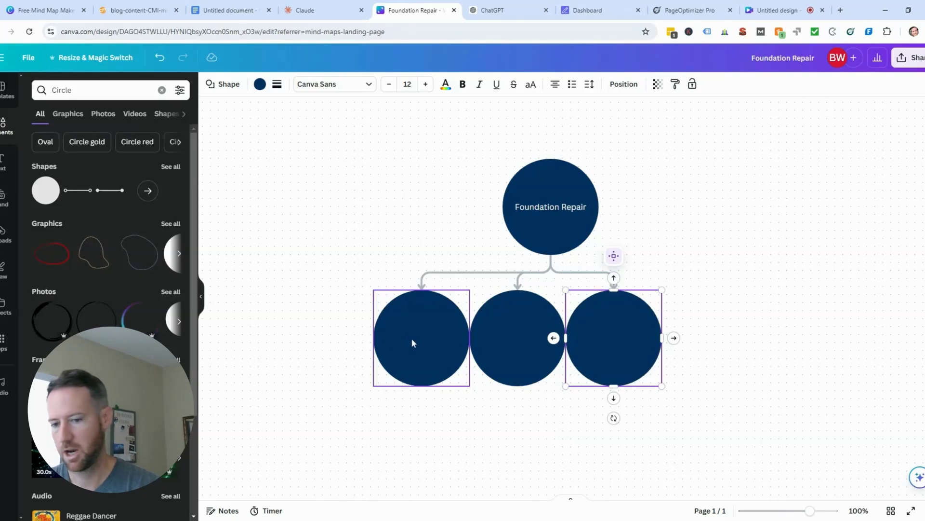
{"action": "scroll", "coordinate": [429, 453], "scroll_direction": "down", "scroll_amount": 4}
{"action": "scroll", "coordinate": [430, 465], "scroll_direction": "up", "scroll_amount": 2}
{"action": "scroll", "coordinate": [431, 468], "scroll_direction": "up", "scroll_amount": 2}
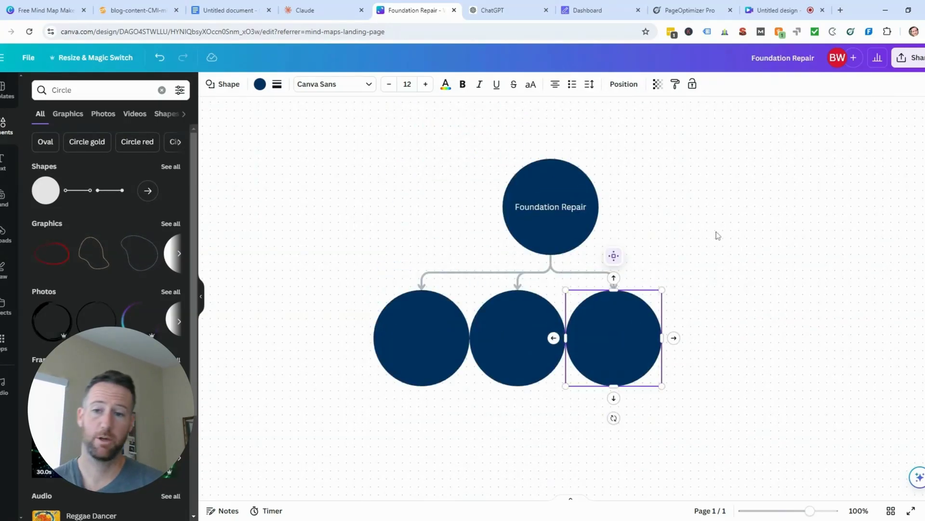
{"action": "key", "text": "Return"}
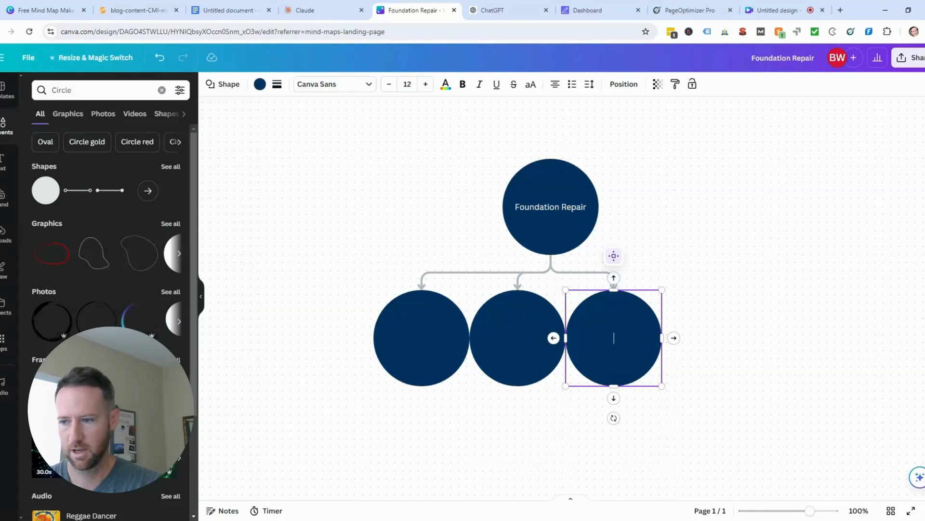
Look at ChatGPT and Claude as tools for writing content from the topical map
{"action": "left_click", "coordinate": [485, 8]}
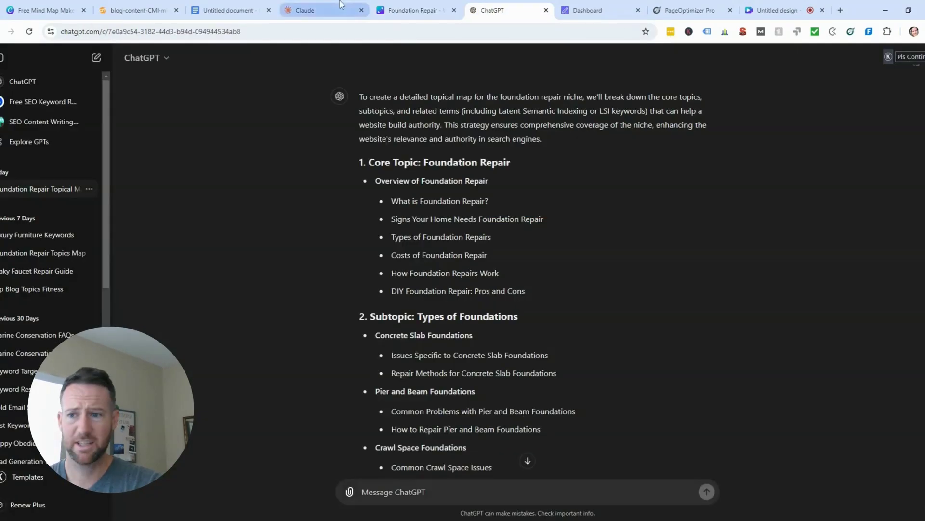
{"action": "left_click", "coordinate": [339, 5]}
{"action": "left_click", "coordinate": [487, 9]}
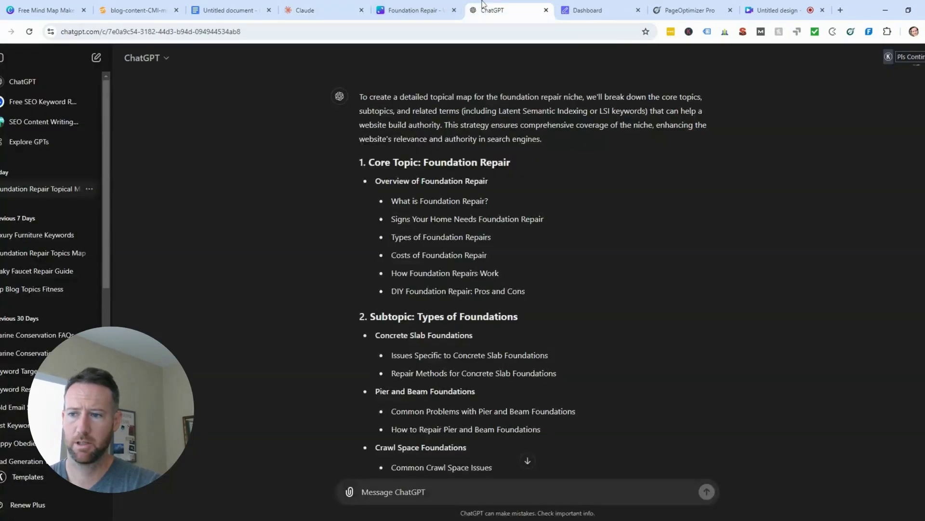
{"action": "left_click", "coordinate": [320, 7]}
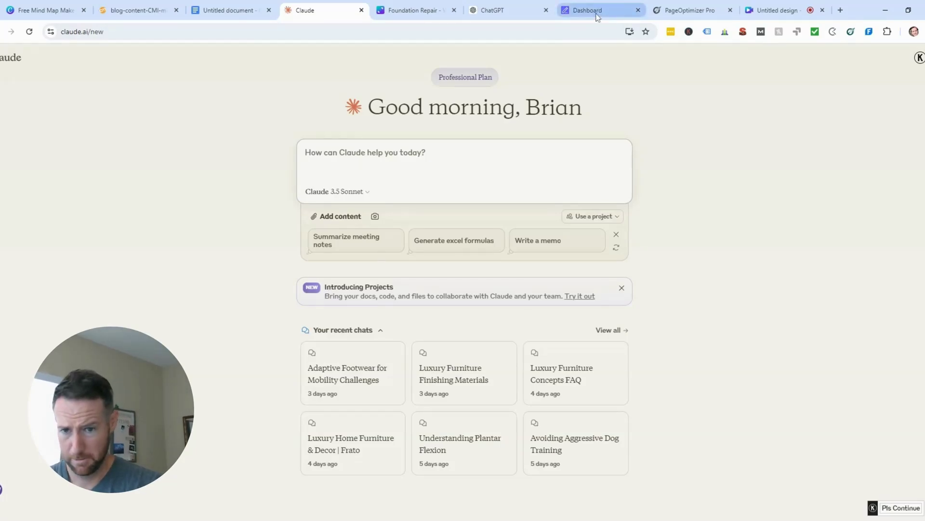
{"action": "left_click", "coordinate": [490, 6]}
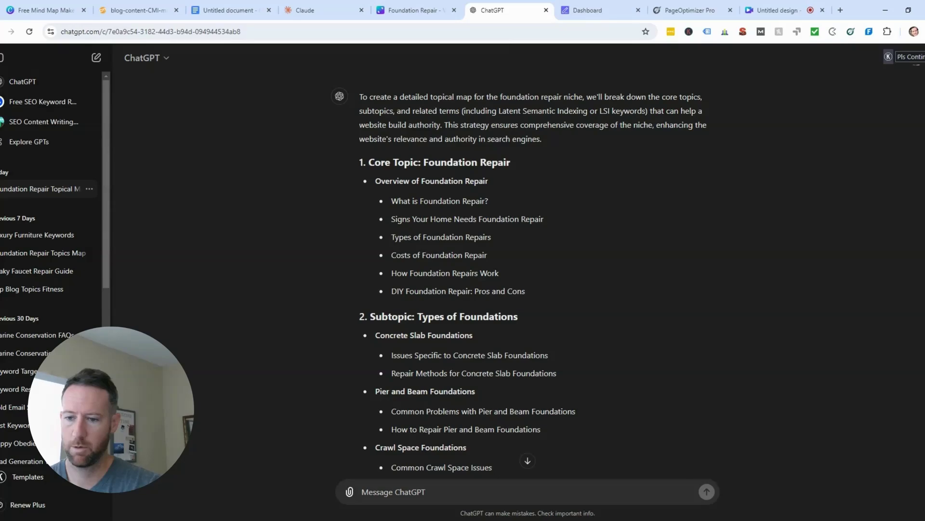
Switch to SEOWriting.AI, start a 1-Click Blog Post with the main keyword "what is foundation repair", and generate its title
{"action": "key", "text": "ctrl+Tab"}
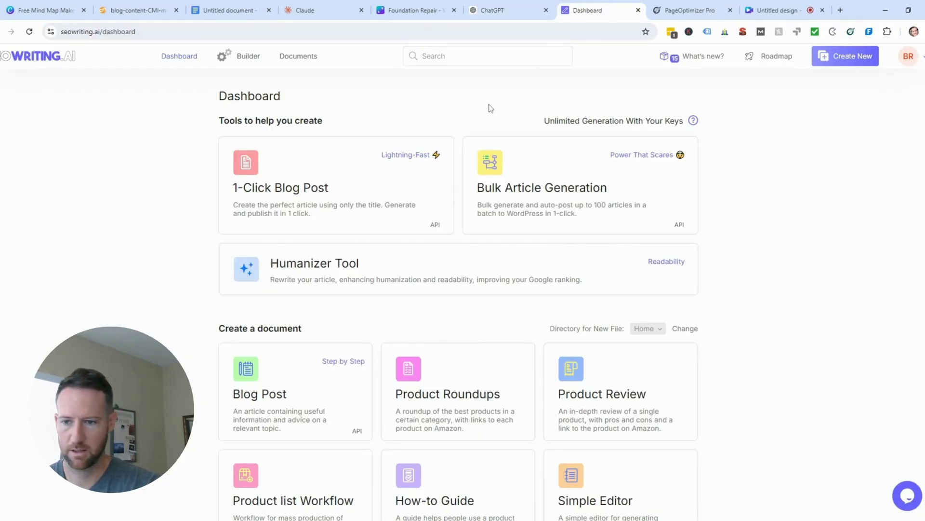
{"action": "left_click", "coordinate": [396, 189]}
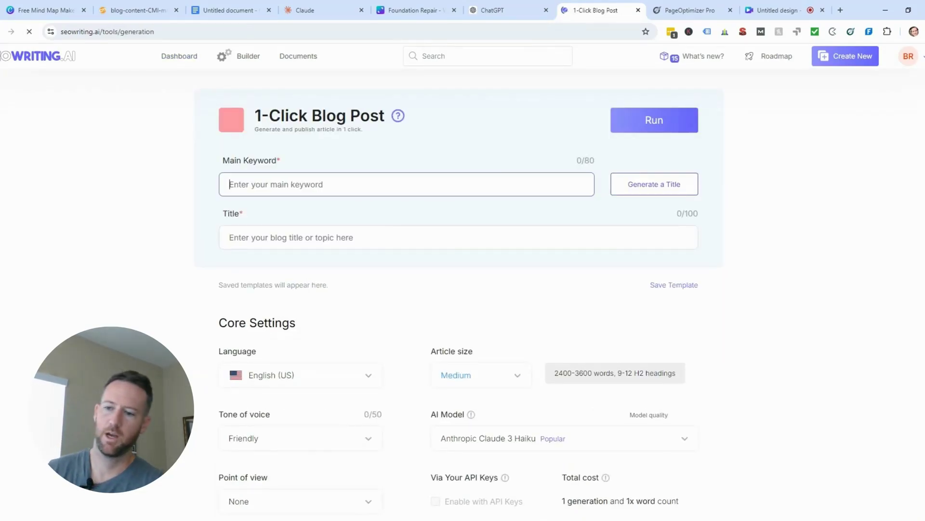
{"action": "left_click", "coordinate": [506, 10]}
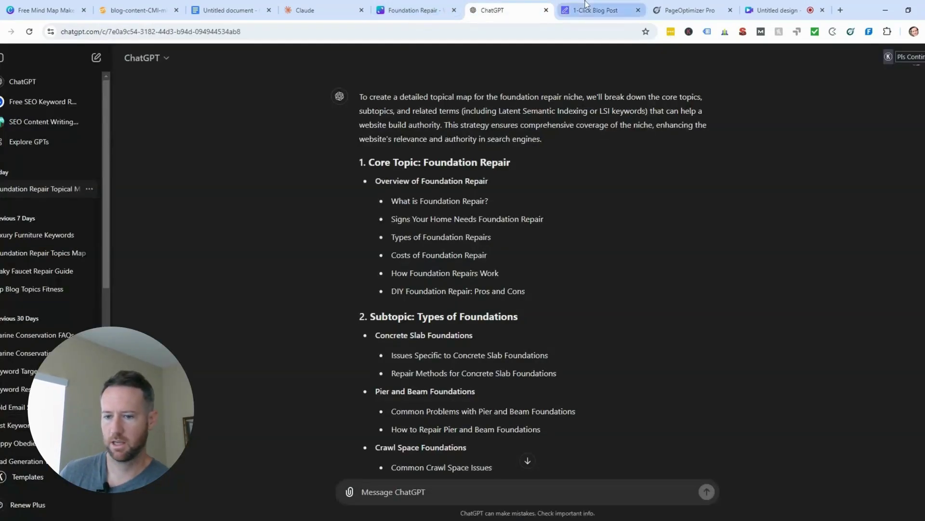
{"action": "left_click", "coordinate": [586, 5]}
{"action": "type", "text": "what is foundation repair"}
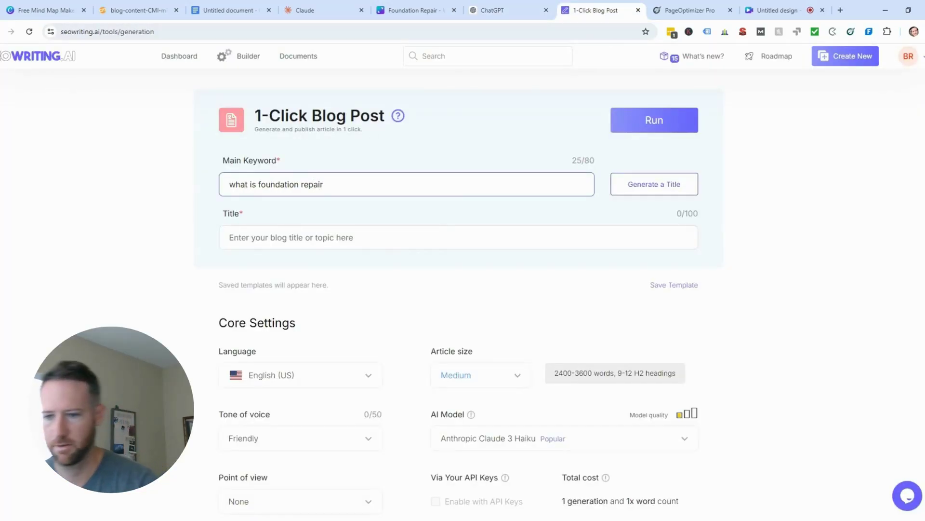
{"action": "left_click", "coordinate": [636, 185]}
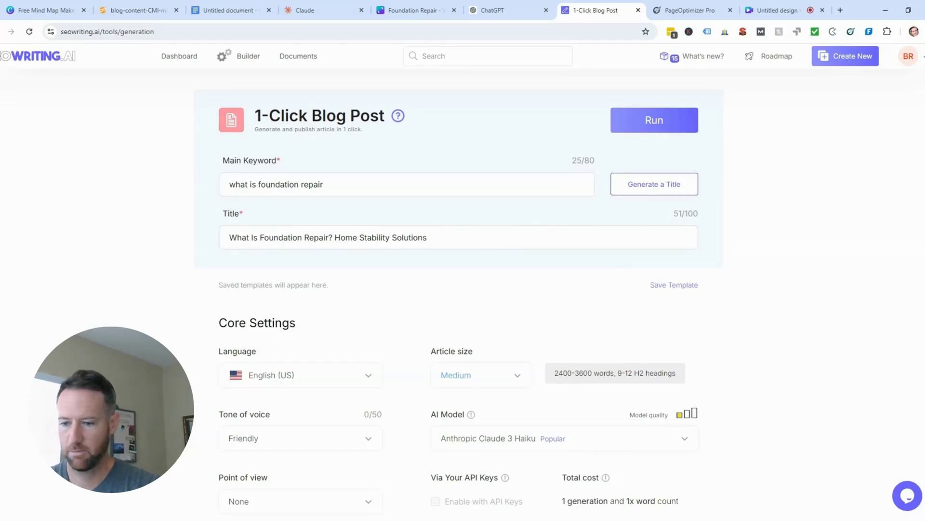
Review the article size options, keep Medium, and set the AI model to Anthropic Claude 3 Opus
{"action": "scroll", "coordinate": [463, 289], "scroll_direction": "down", "scroll_amount": 2}
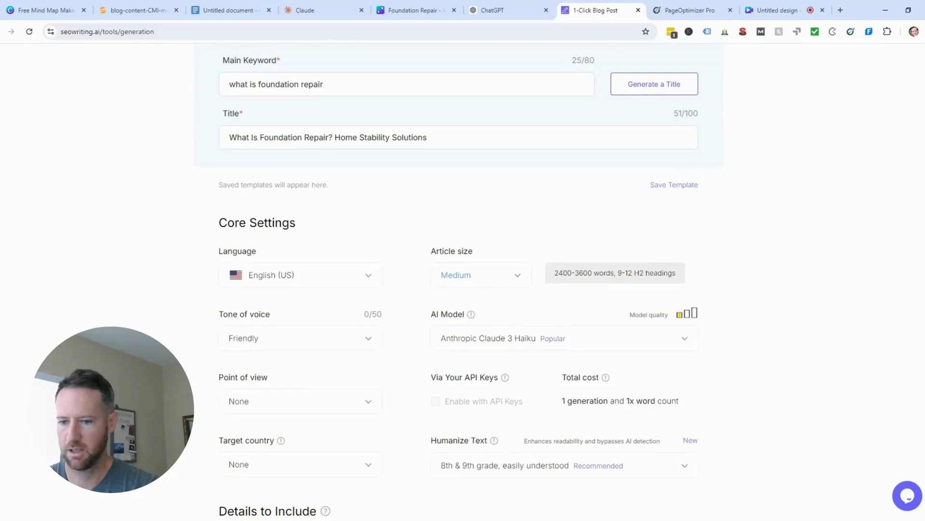
{"action": "left_click", "coordinate": [516, 275]}
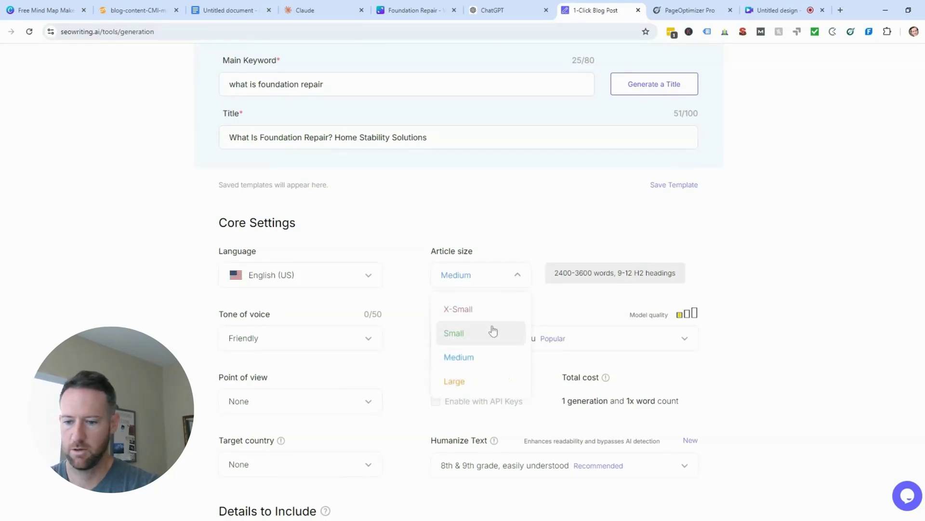
{"action": "left_click", "coordinate": [774, 243]}
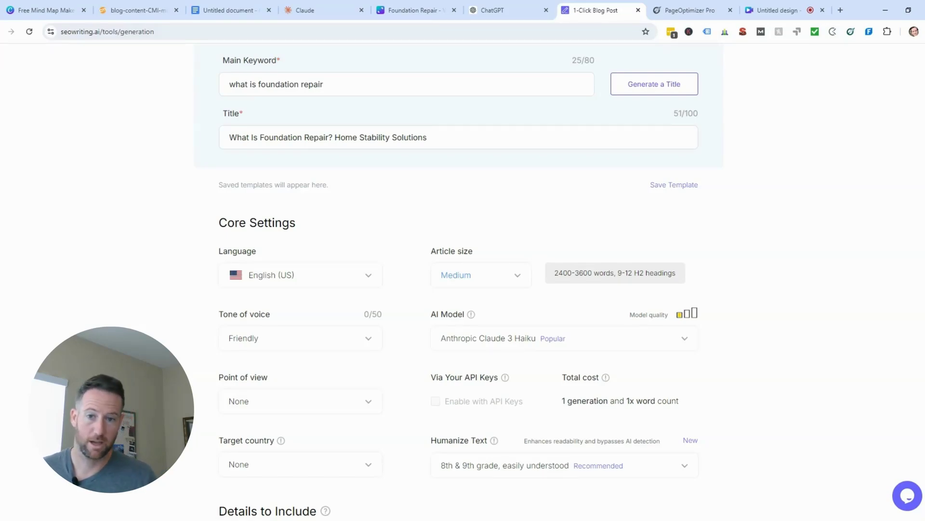
{"action": "scroll", "coordinate": [717, 209], "scroll_direction": "down", "scroll_amount": 3}
{"action": "left_click", "coordinate": [691, 192]}
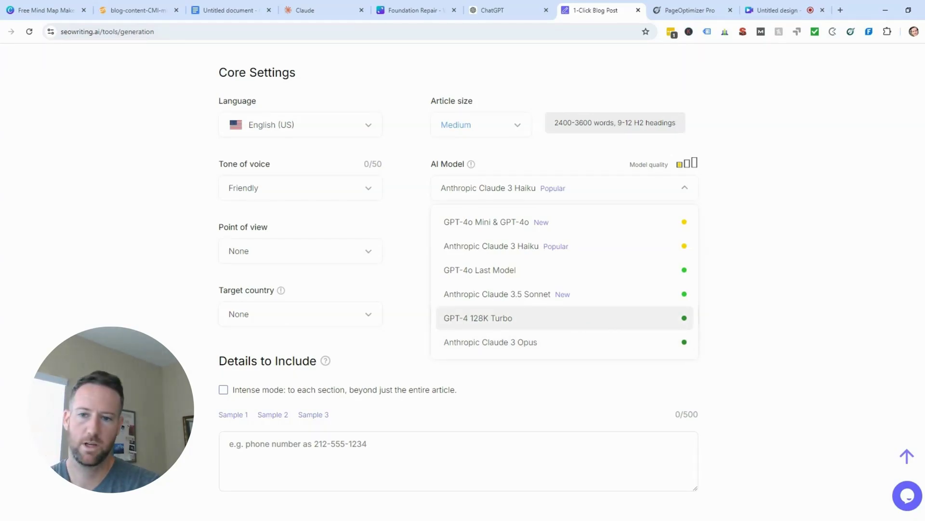
{"action": "left_click", "coordinate": [490, 342]}
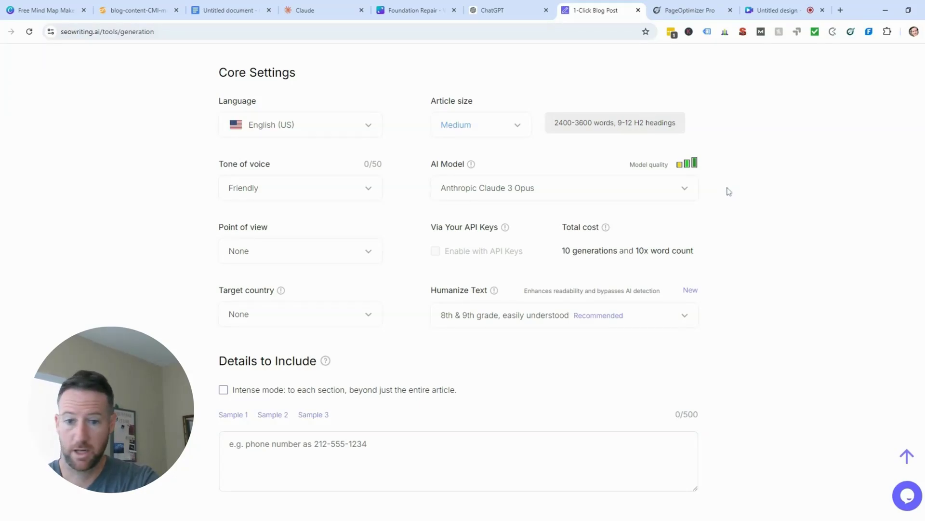
Set the target country to United States and check the language options, keeping English (US)
{"action": "left_click", "coordinate": [365, 323]}
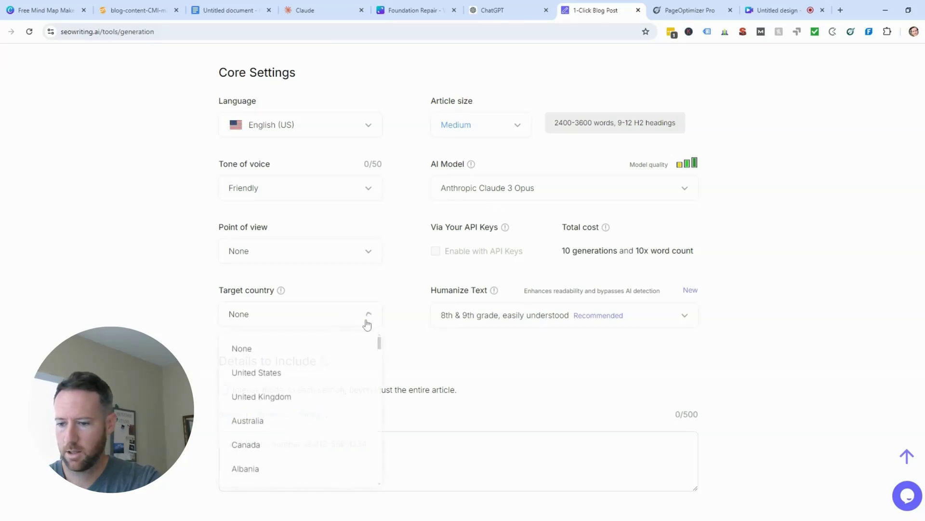
{"action": "left_click", "coordinate": [307, 372]}
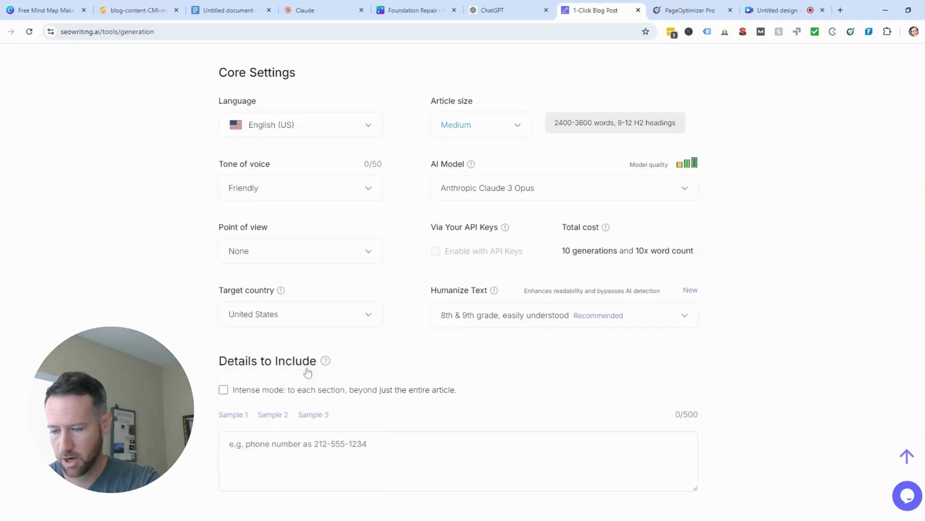
{"action": "left_click", "coordinate": [368, 128]}
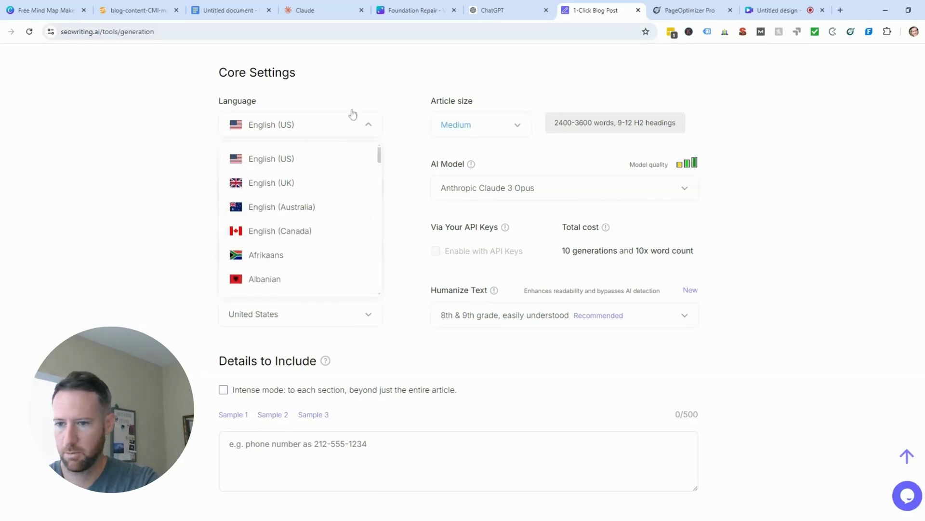
{"action": "double_click", "coordinate": [367, 127]}
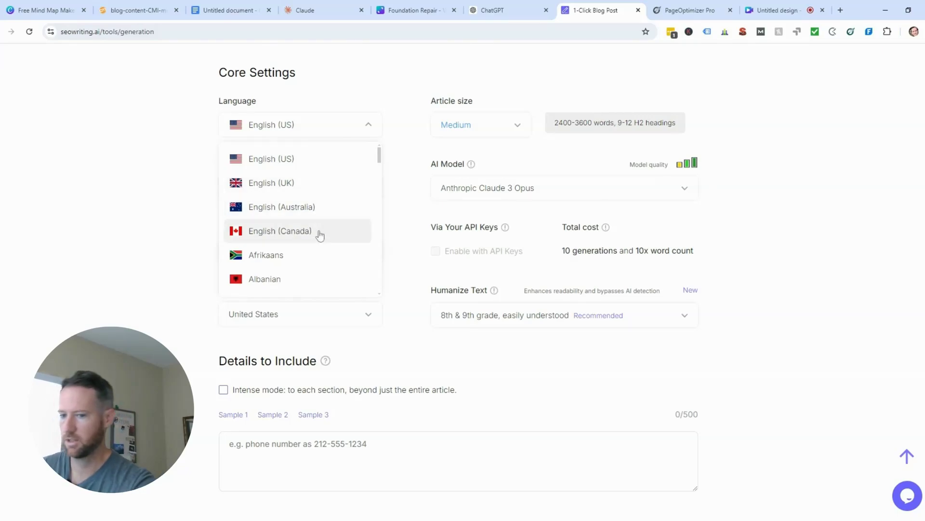
{"action": "left_click", "coordinate": [167, 210]}
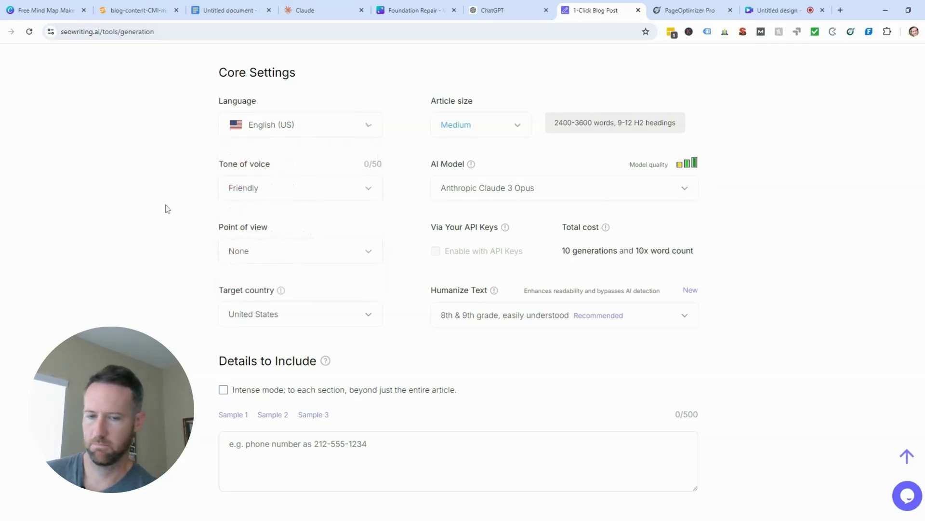
Review the tone of voice options for the blog post and keep Friendly
{"action": "left_click", "coordinate": [364, 190]}
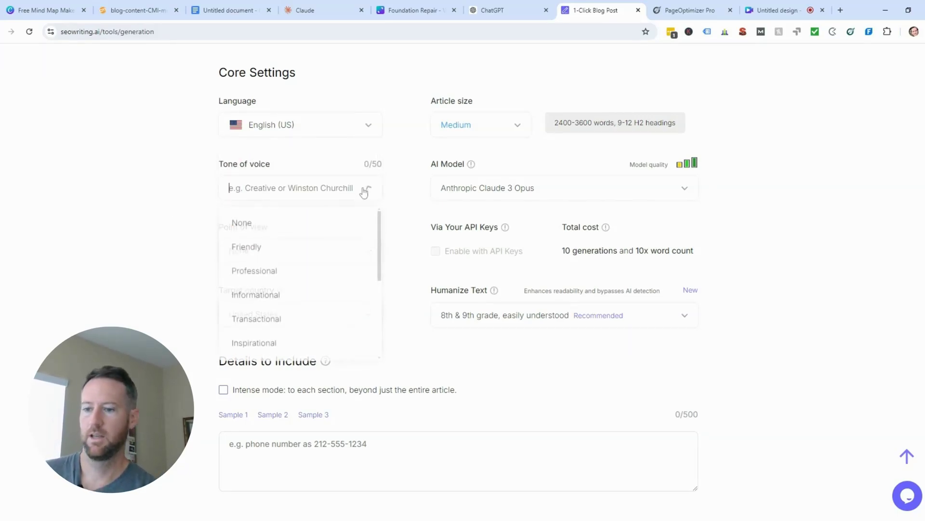
{"action": "scroll", "coordinate": [312, 258], "scroll_direction": "down", "scroll_amount": 2}
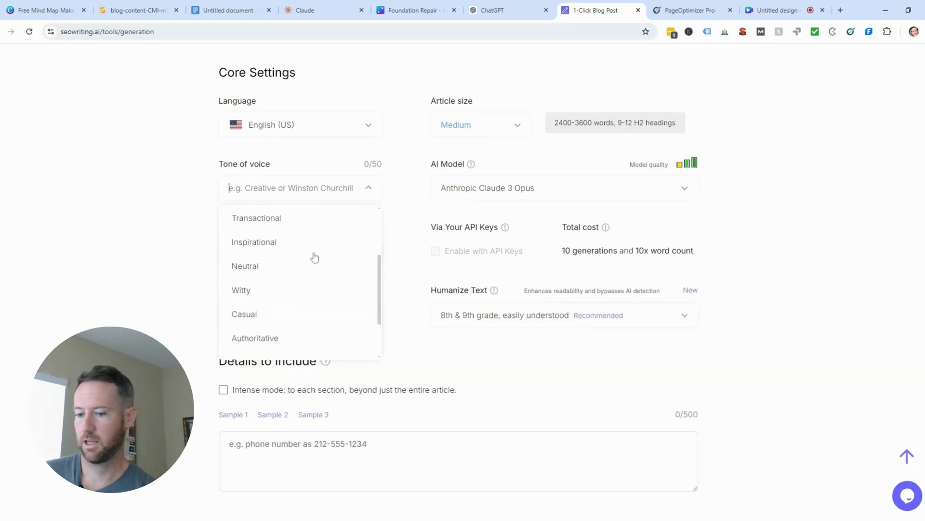
{"action": "scroll", "coordinate": [295, 250], "scroll_direction": "up", "scroll_amount": 1}
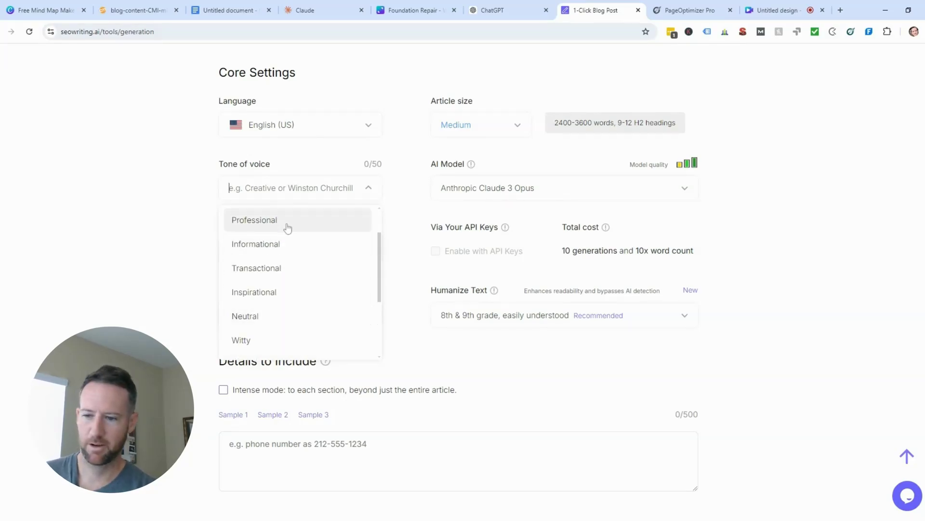
{"action": "scroll", "coordinate": [288, 251], "scroll_direction": "up", "scroll_amount": 1}
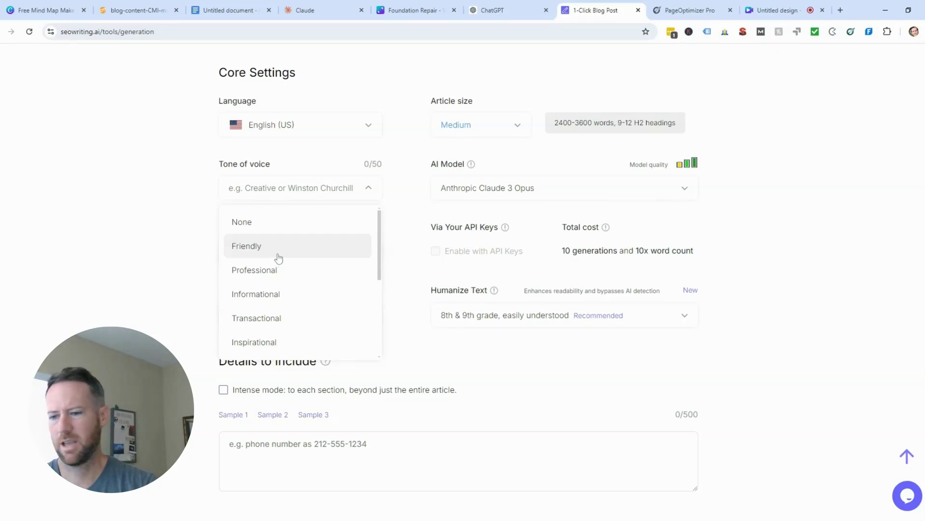
{"action": "left_click", "coordinate": [276, 258]}
Enter "This is for a foundation repair company based in Los Angeles, CA" as the details to include
{"action": "scroll", "coordinate": [186, 273], "scroll_direction": "down", "scroll_amount": 5}
{"action": "left_click", "coordinate": [289, 202]}
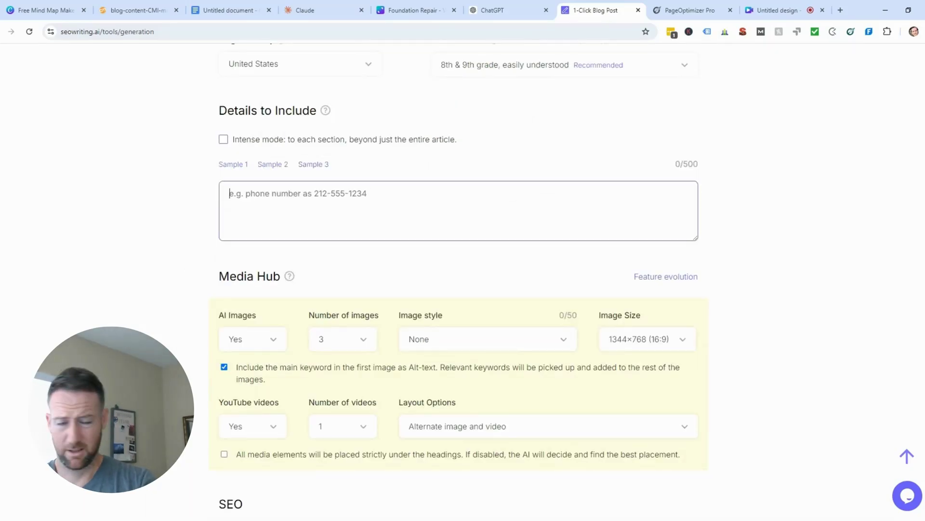
{"action": "type", "text": "This "}
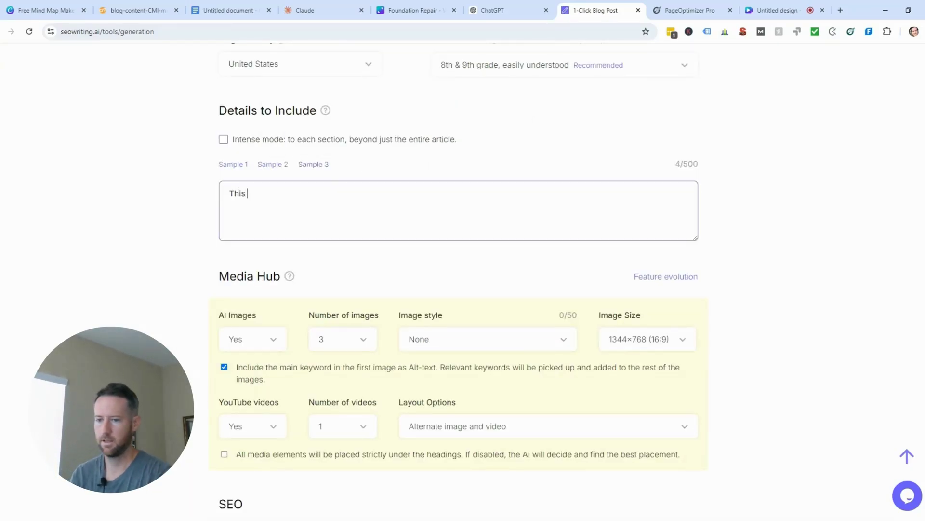
{"action": "type", "text": "is for a foundation rep"}
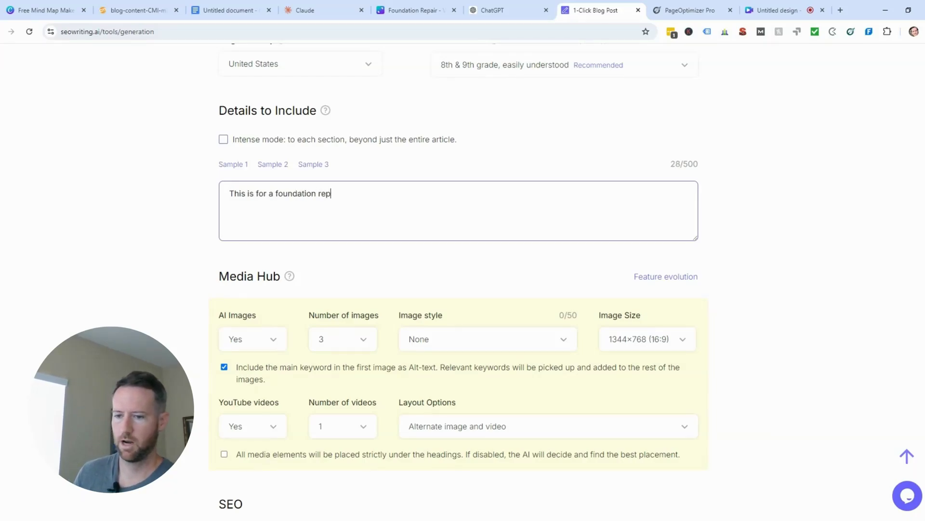
{"action": "type", "text": "air company based in "}
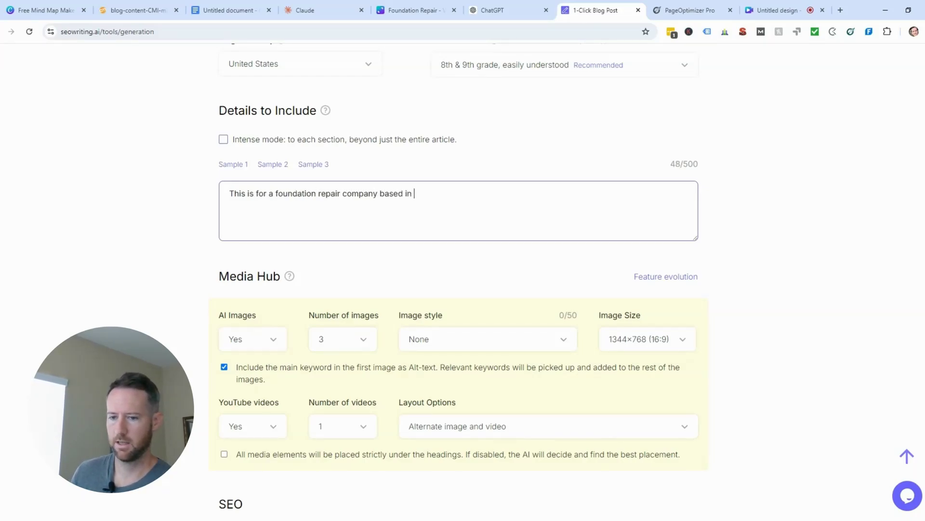
{"action": "type", "text": "Los Angeles, CA"}
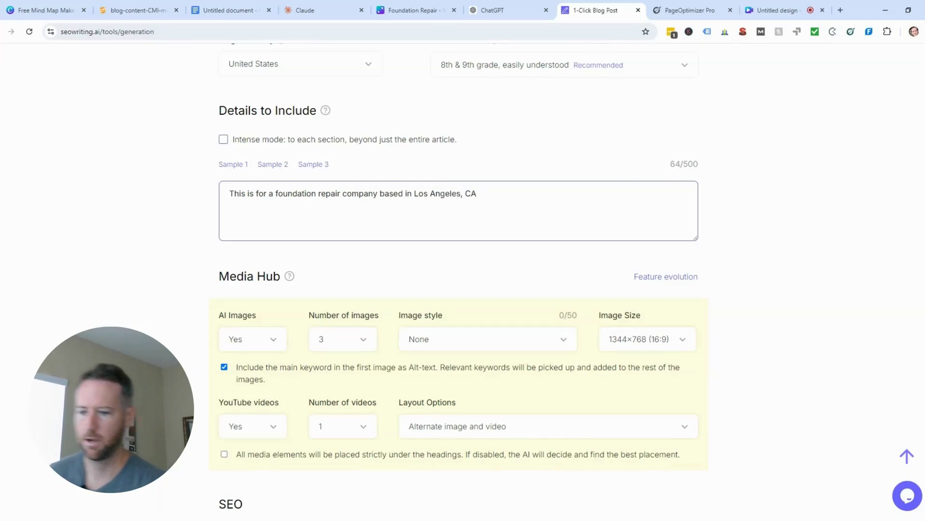
Set AI images and YouTube videos to None and turn off including the main keyword as image alt-text
{"action": "scroll", "coordinate": [303, 265], "scroll_direction": "down", "scroll_amount": 3}
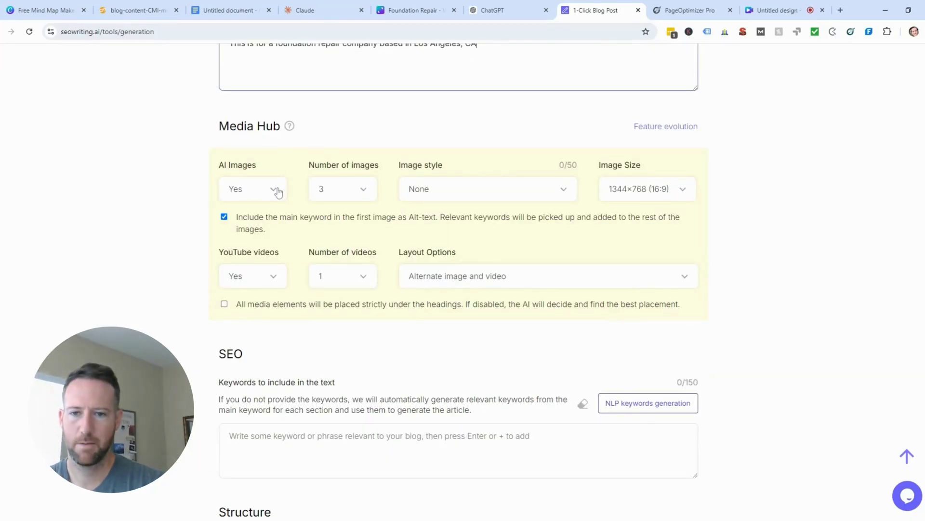
{"action": "left_click", "coordinate": [278, 193]}
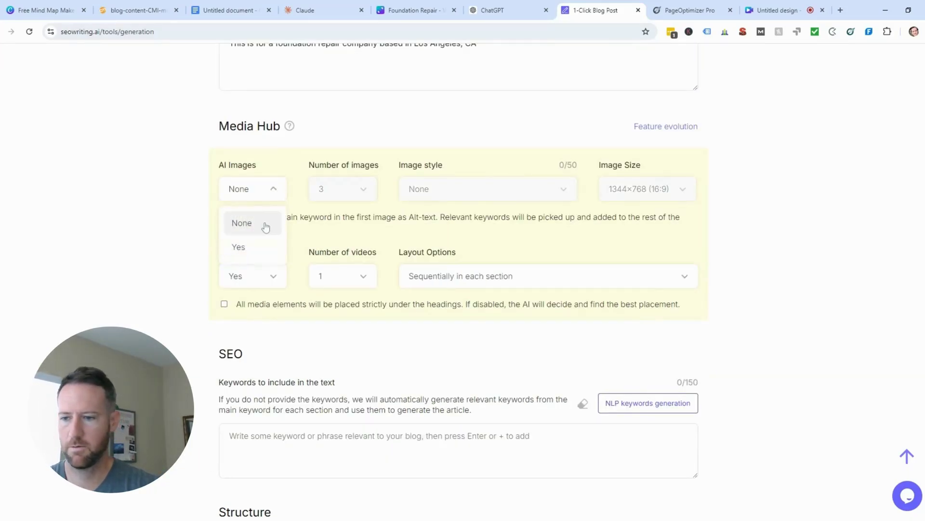
{"action": "left_click", "coordinate": [264, 221]}
{"action": "left_click", "coordinate": [280, 283]}
{"action": "left_click", "coordinate": [248, 311]}
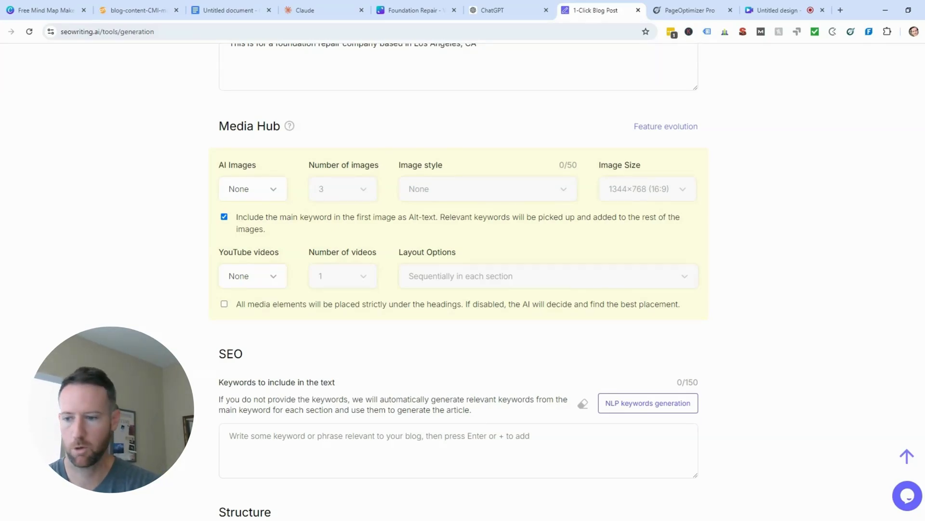
{"action": "left_click", "coordinate": [224, 216]}
Set YouTube videos to Yes and generate NLP keywords to include in the text
{"action": "left_click", "coordinate": [279, 276]}
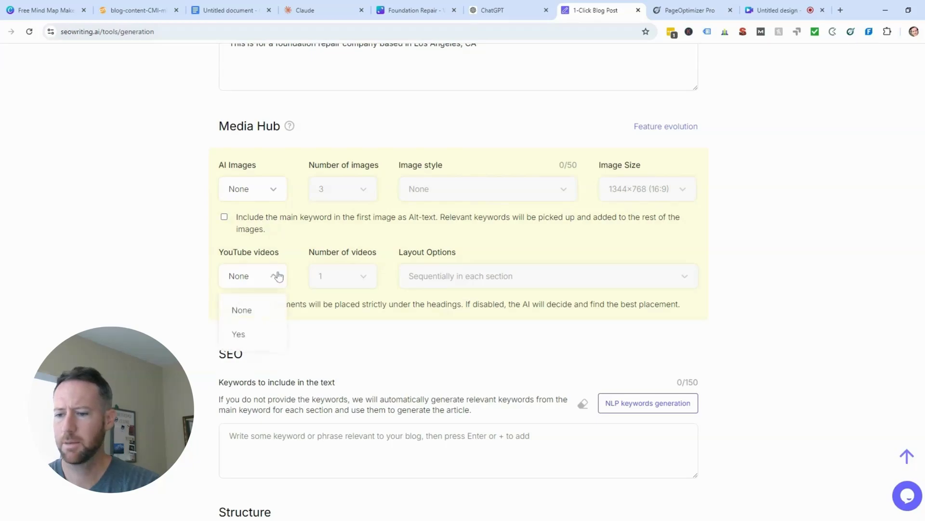
{"action": "left_click", "coordinate": [251, 333]}
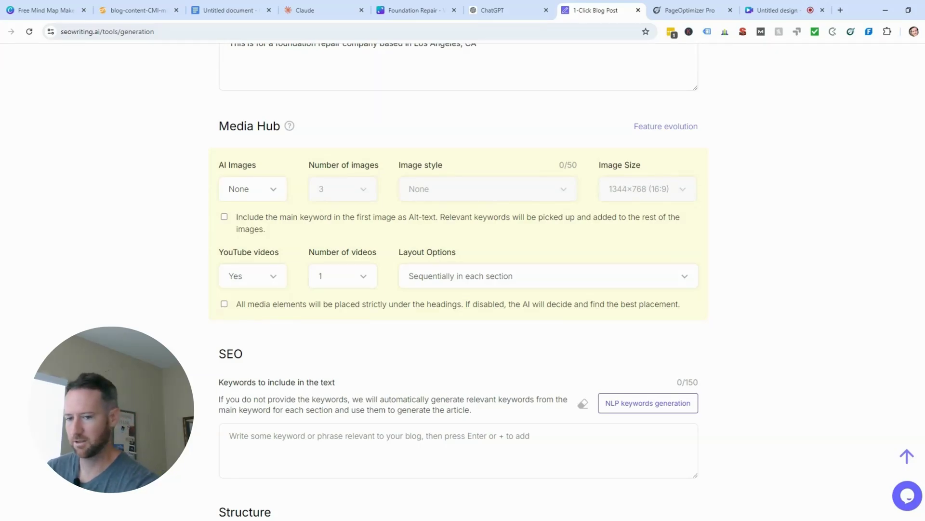
{"action": "scroll", "coordinate": [291, 313], "scroll_direction": "down", "scroll_amount": 3}
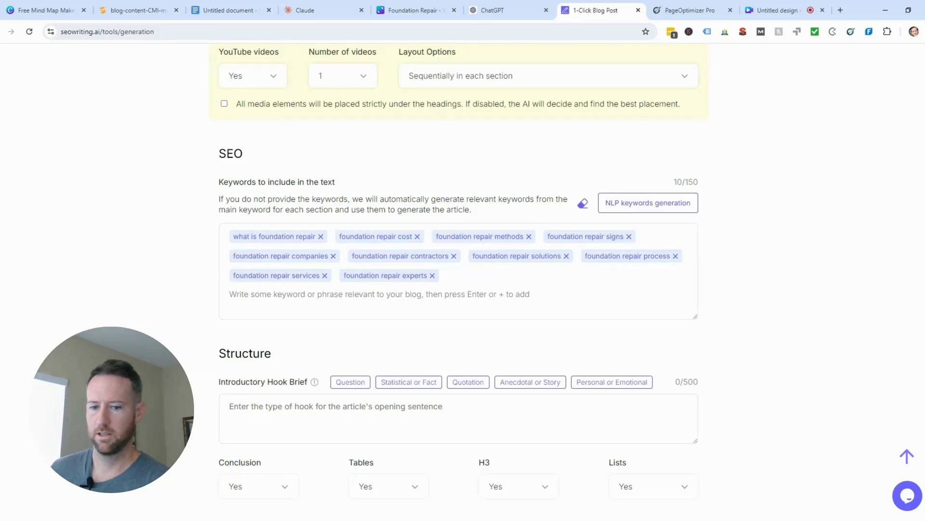
Switch to ChatGPT and copy the topic "What is Foundation Repair?" from the topical map
{"action": "left_click", "coordinate": [514, 6]}
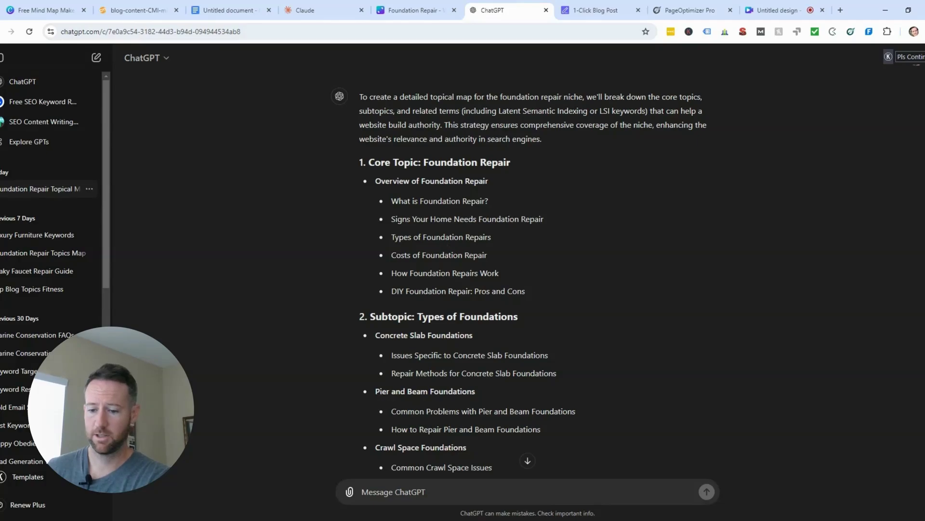
{"action": "left_click_drag", "start_coordinate": [489, 201], "coordinate": [388, 207]}
{"action": "key", "text": "ctrl+c"}
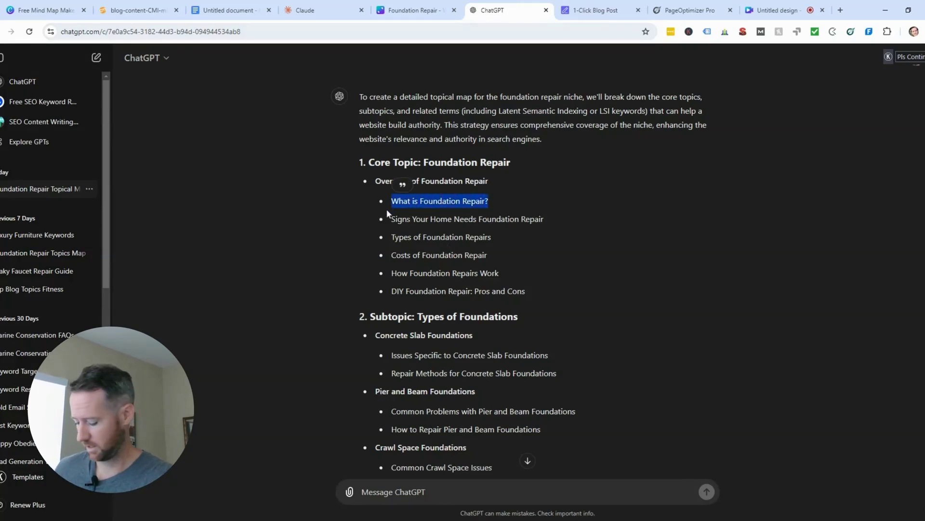
Ask ChatGPT "we are writing this topic What is Foundation Repair? provide a thorough list of secondary and semantically relevant terms to include"
{"action": "left_click", "coordinate": [395, 491]}
{"action": "type", "text": "we "}
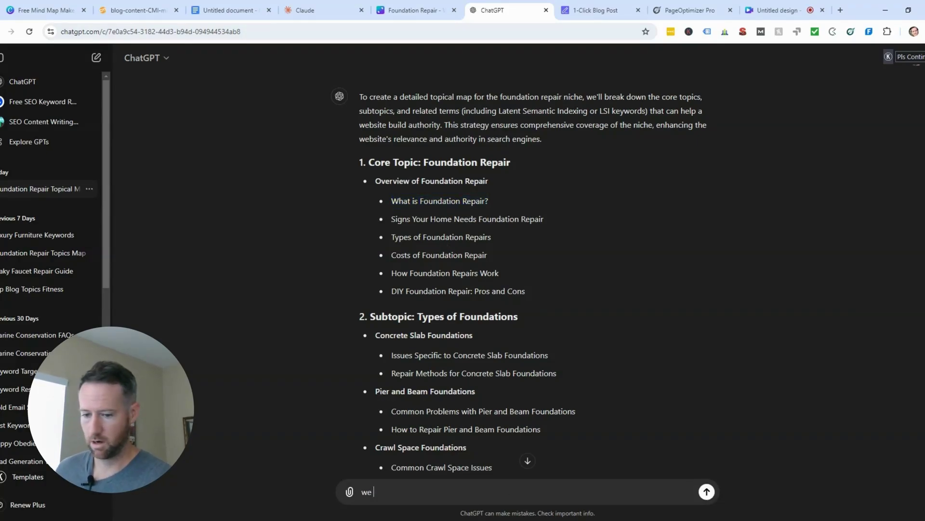
{"action": "type", "text": "are writing this topic"}
{"action": "key", "text": "ctrl+v"}
{"action": "type", "text": "provide a"}
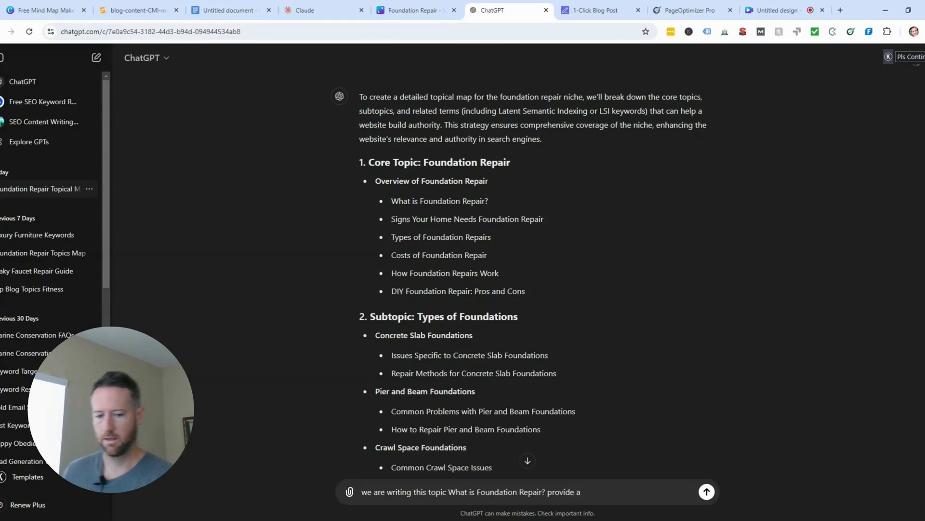
{"action": "type", "text": " thorough list of "}
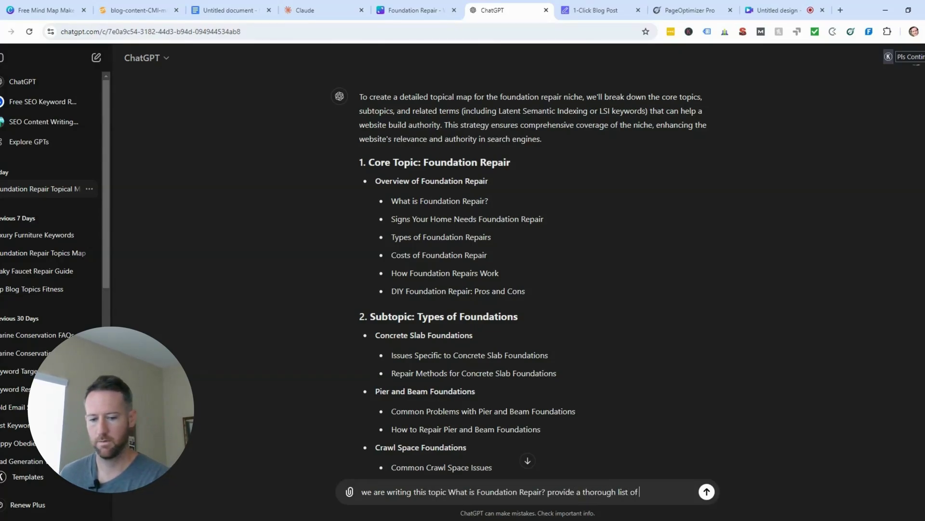
{"action": "type", "text": "secondary and"}
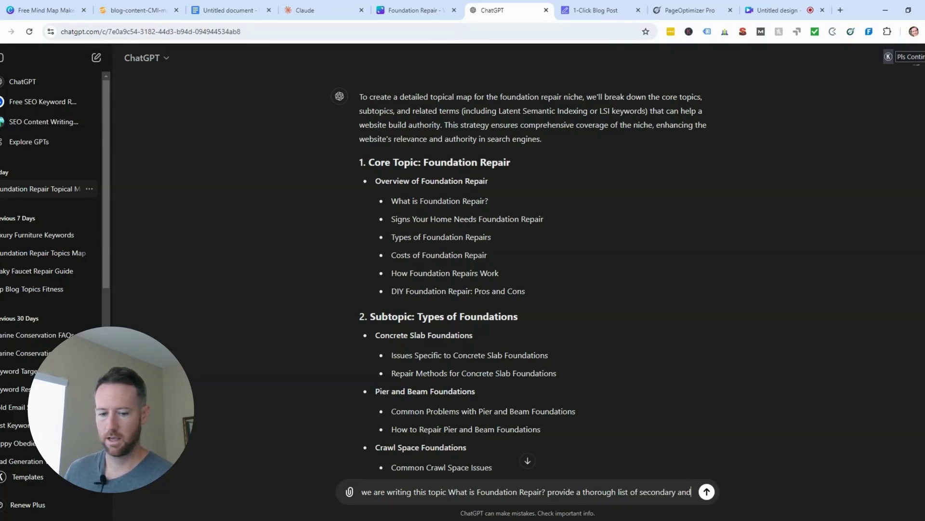
{"action": "type", "text": " semantically relevant "}
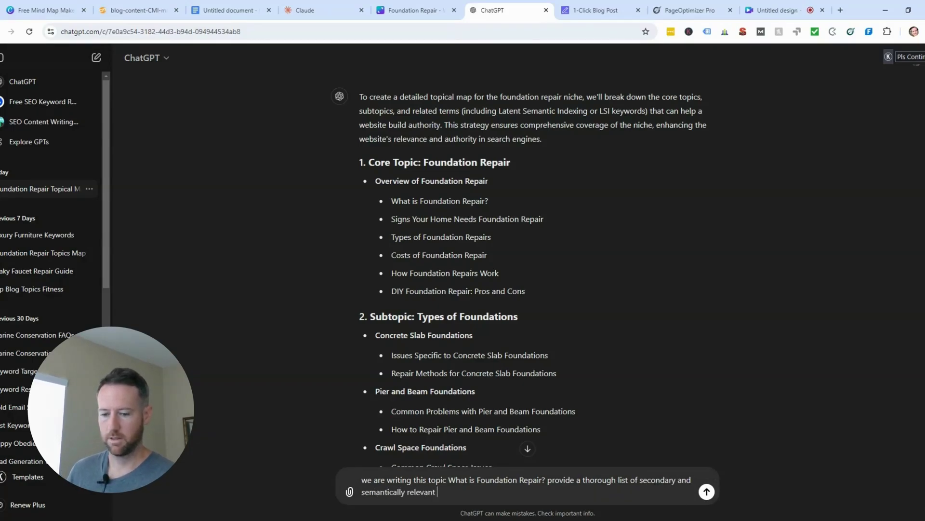
{"action": "type", "text": "terms to include"}
{"action": "key", "text": "Return"}
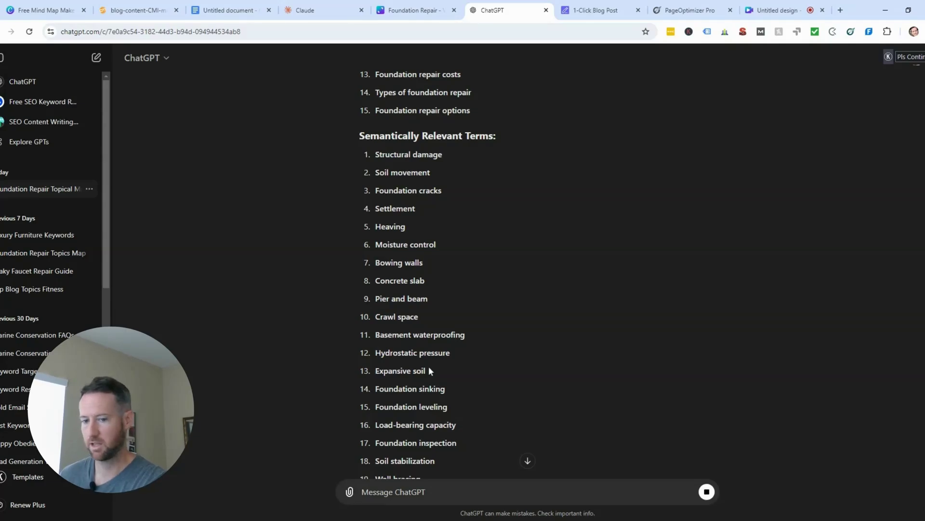
Review the generated secondary keywords and semantically relevant terms, and return to the SEOWriting.AI blog post form
{"action": "scroll", "coordinate": [478, 314], "scroll_direction": "up", "scroll_amount": 5}
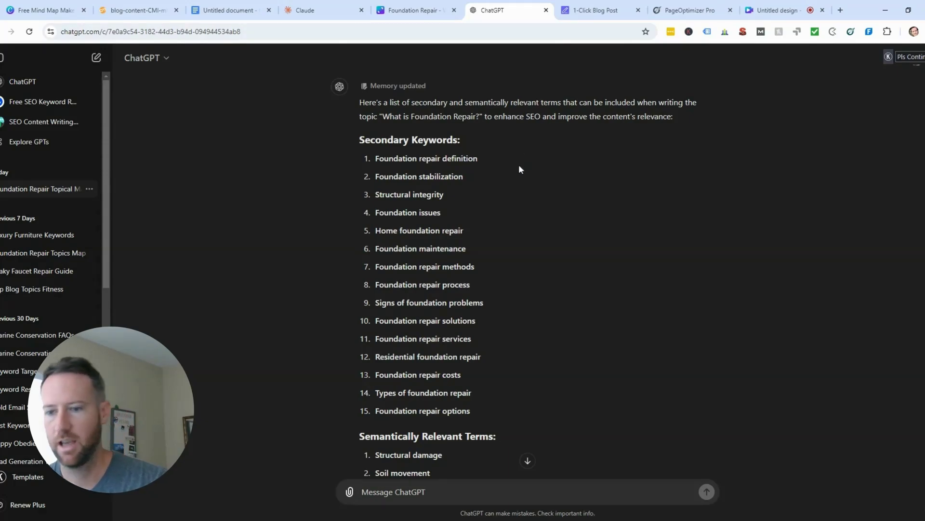
{"action": "scroll", "coordinate": [506, 190], "scroll_direction": "down", "scroll_amount": 10}
{"action": "left_click", "coordinate": [603, 10]}
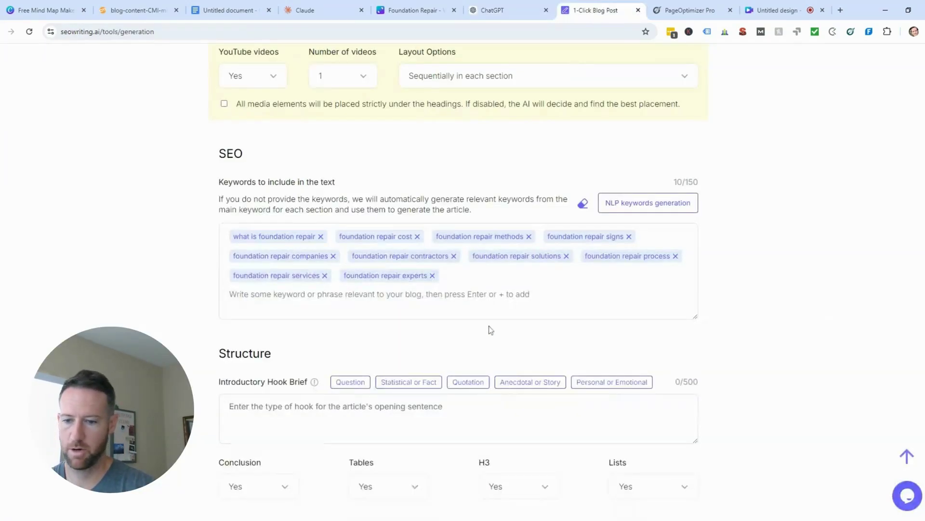
Try the Question preset for the introductory hook brief and settle on Statistical or Fact
{"action": "scroll", "coordinate": [467, 349], "scroll_direction": "down", "scroll_amount": 4}
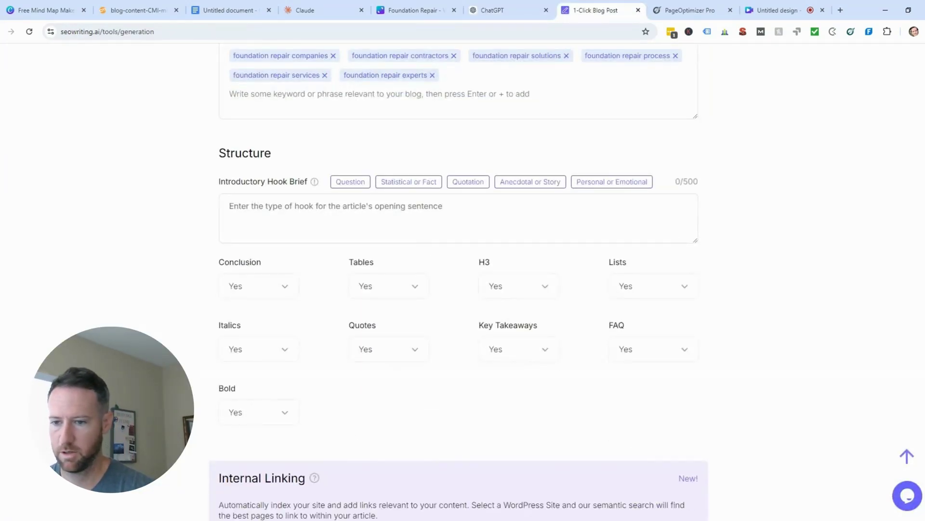
{"action": "left_click", "coordinate": [354, 188]}
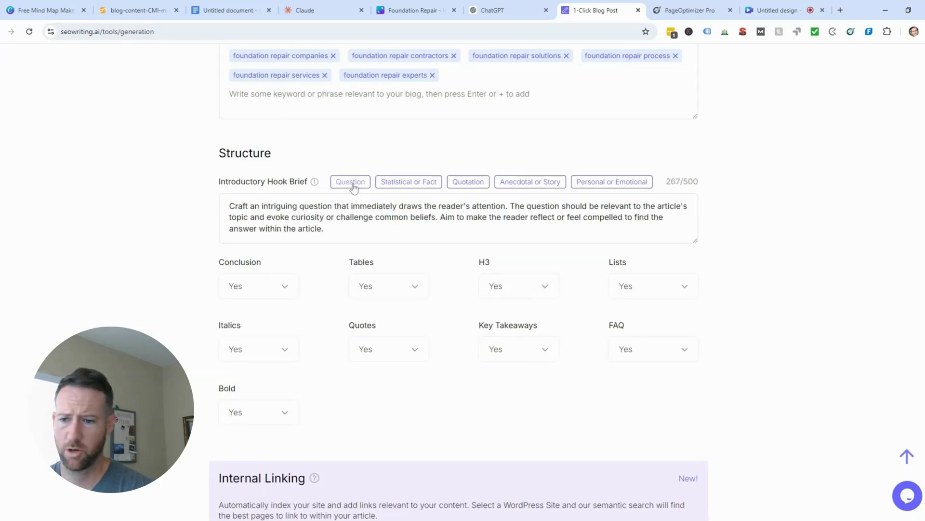
{"action": "left_click", "coordinate": [411, 183]}
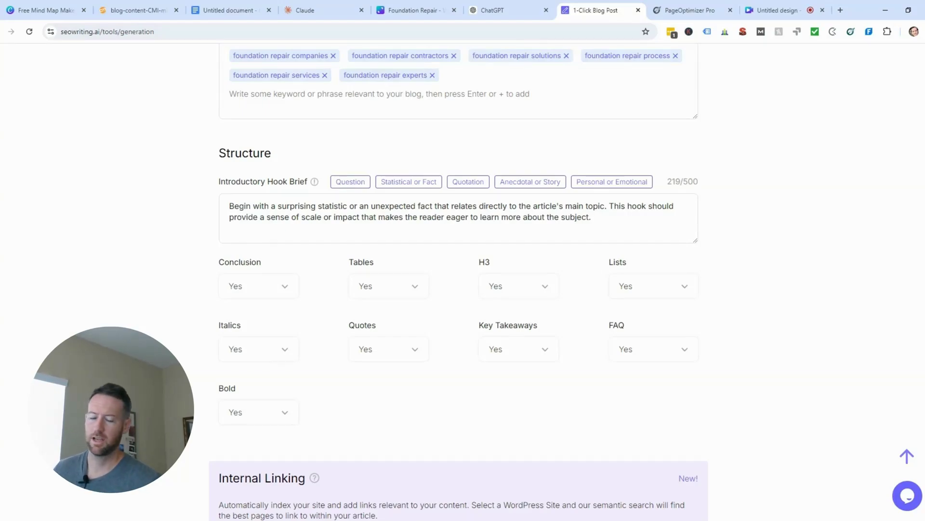
Set Italics, Bold and Quotes to No in the article's structure settings
{"action": "scroll", "coordinate": [229, 130], "scroll_direction": "down", "scroll_amount": 4}
{"action": "scroll", "coordinate": [280, 173], "scroll_direction": "up", "scroll_amount": 2}
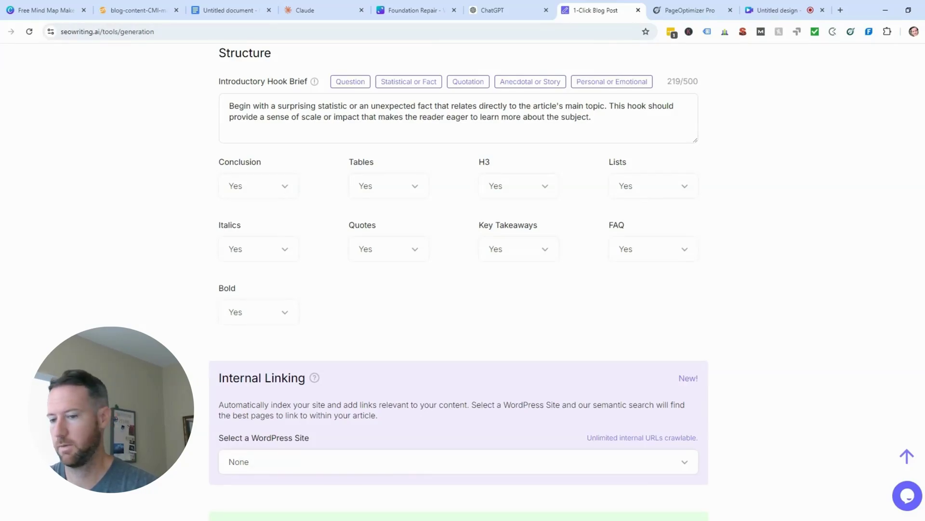
{"action": "left_click", "coordinate": [288, 260]}
{"action": "left_click", "coordinate": [271, 284]}
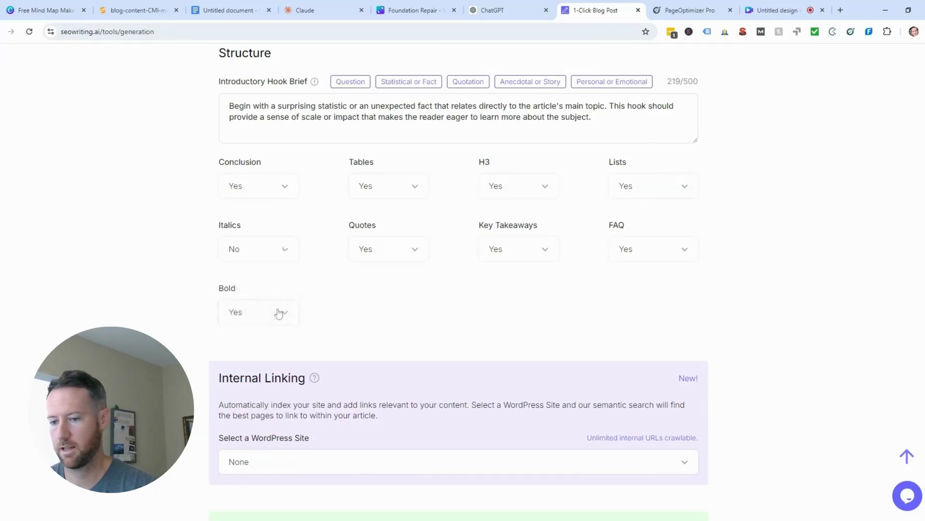
{"action": "left_click", "coordinate": [278, 313]}
{"action": "left_click", "coordinate": [272, 345]}
{"action": "left_click", "coordinate": [410, 256]}
{"action": "left_click", "coordinate": [392, 290]}
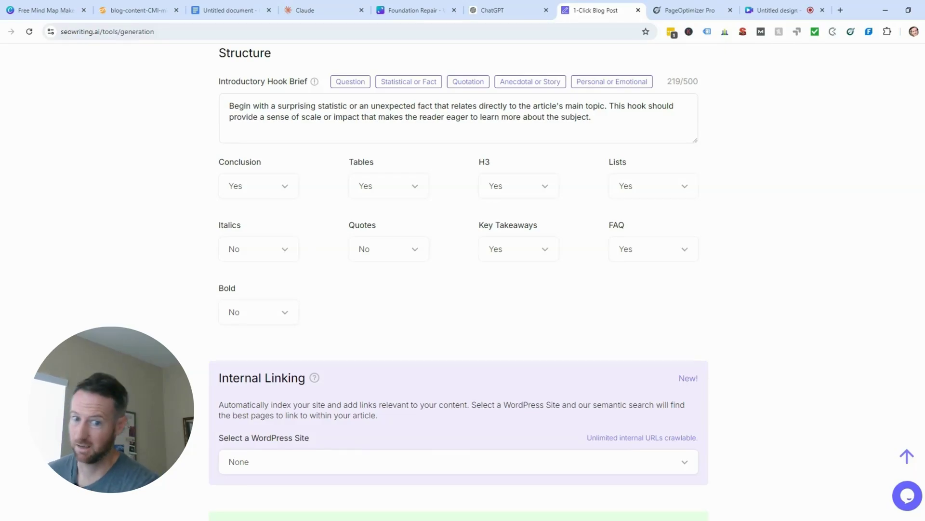
Leave the internal linking site at None and set the external link type to Automatic
{"action": "scroll", "coordinate": [716, 276], "scroll_direction": "down", "scroll_amount": 3}
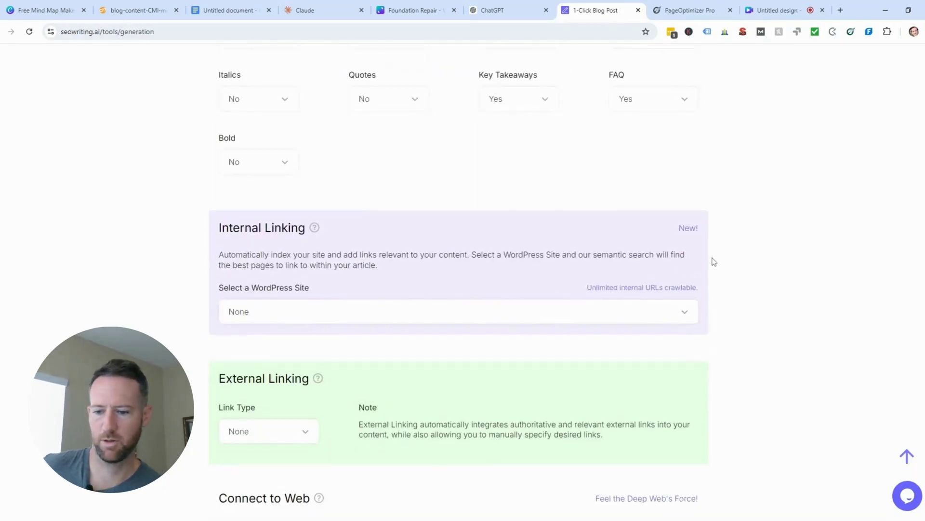
{"action": "scroll", "coordinate": [706, 265], "scroll_direction": "down", "scroll_amount": 3}
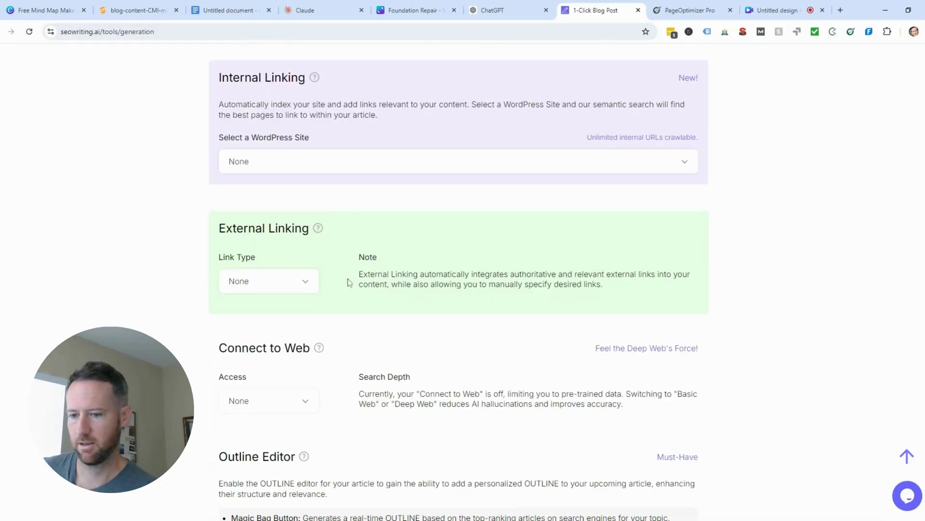
{"action": "left_click", "coordinate": [314, 284]}
{"action": "left_click", "coordinate": [266, 362]}
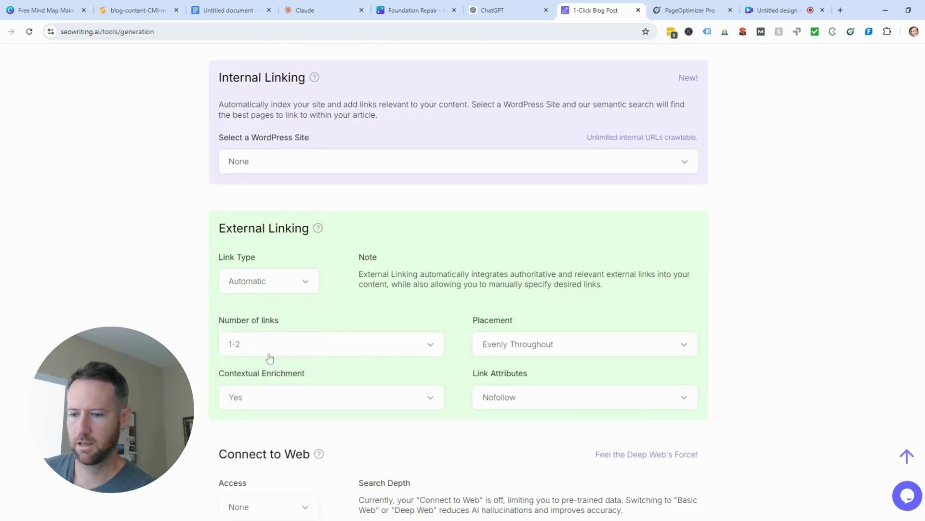
{"action": "scroll", "coordinate": [415, 309], "scroll_direction": "down", "scroll_amount": 2}
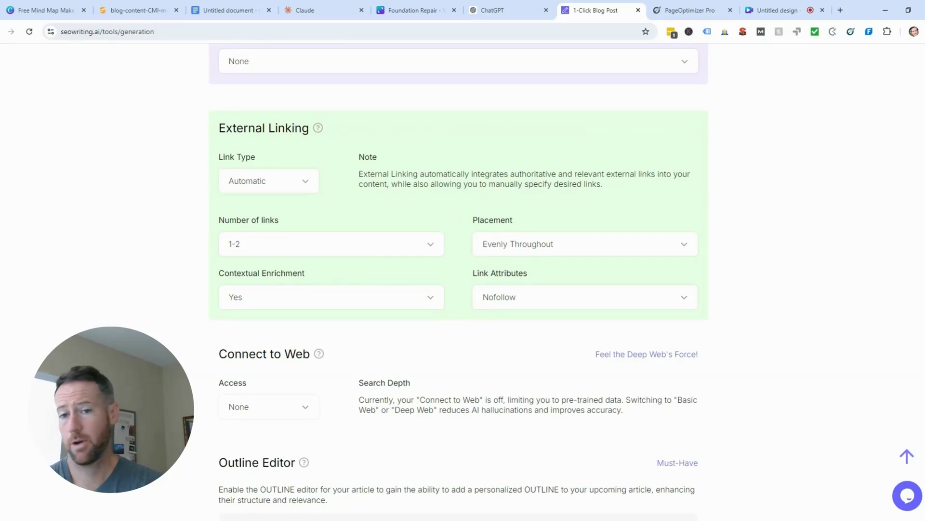
Set the Connect to Web access to Deep Web and read its search depth description
{"action": "scroll", "coordinate": [325, 256], "scroll_direction": "down", "scroll_amount": 3}
{"action": "left_click", "coordinate": [314, 256]}
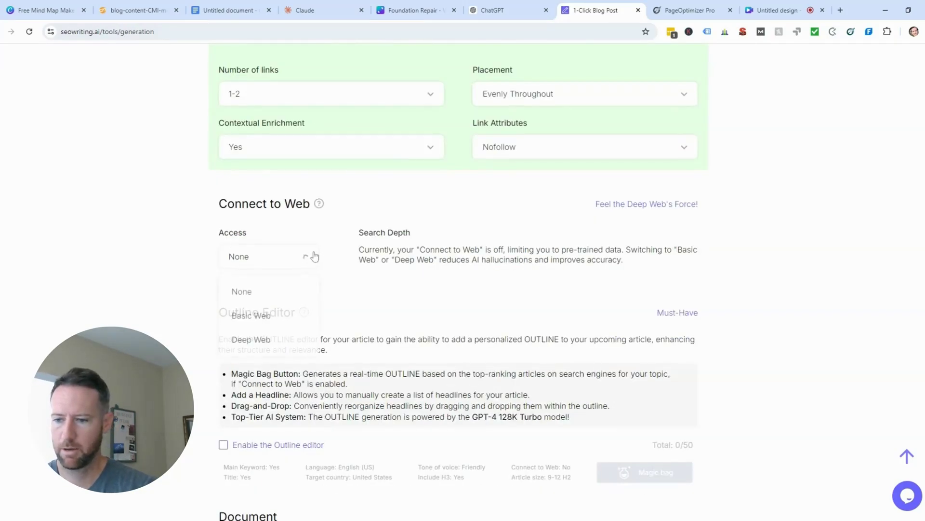
{"action": "left_click", "coordinate": [280, 336]}
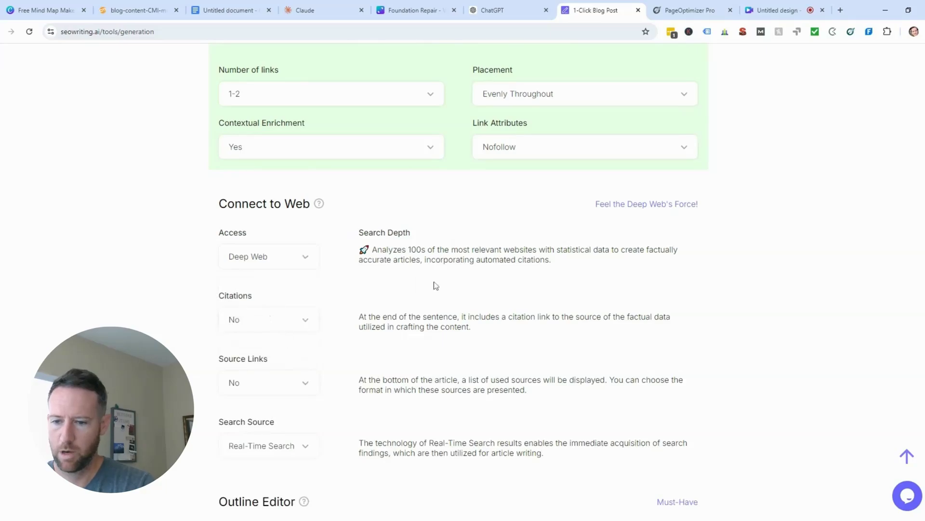
{"action": "left_click_drag", "start_coordinate": [438, 249], "coordinate": [603, 269]}
{"action": "left_click", "coordinate": [606, 269]}
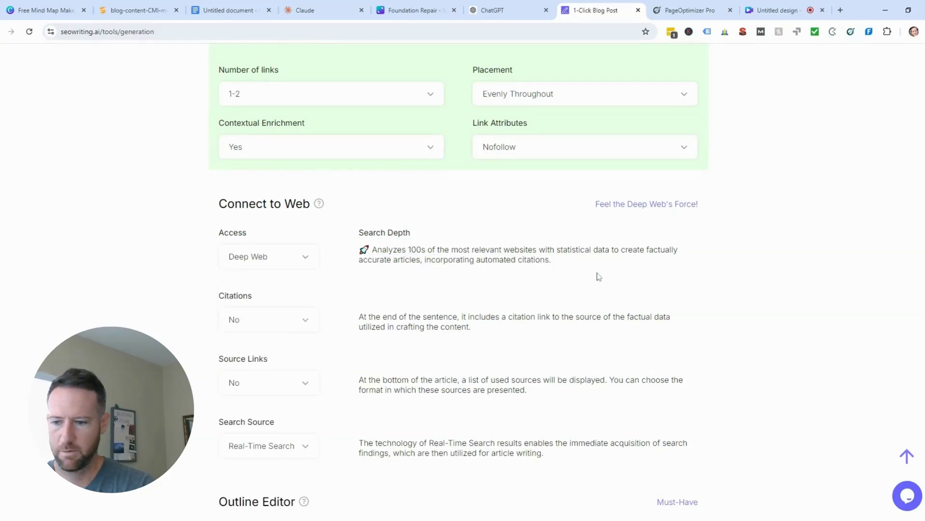
Review the blog post form from the Connect to Web, outline and WordPress settings back to the title and core settings
{"action": "scroll", "coordinate": [597, 275], "scroll_direction": "down", "scroll_amount": 2}
{"action": "scroll", "coordinate": [787, 275], "scroll_direction": "down", "scroll_amount": 1}
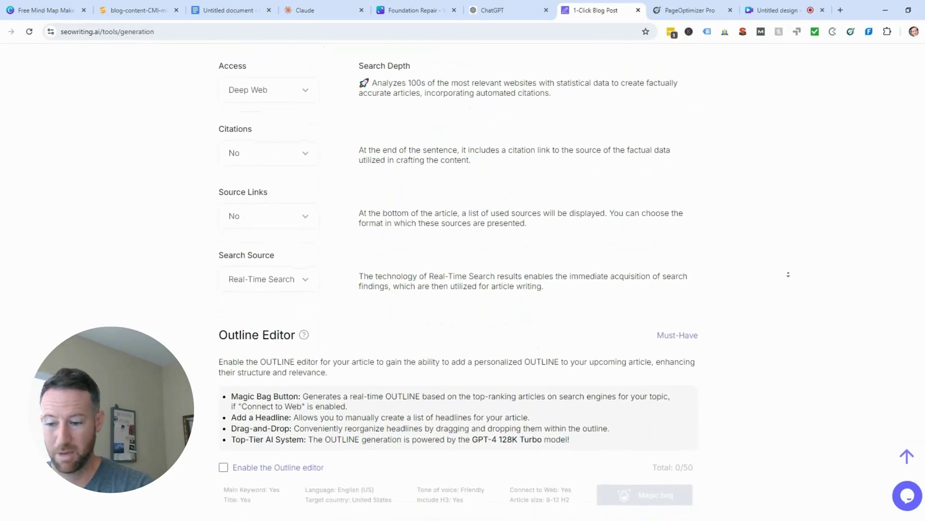
{"action": "scroll", "coordinate": [789, 275], "scroll_direction": "up", "scroll_amount": 4}
{"action": "scroll", "coordinate": [790, 275], "scroll_direction": "down", "scroll_amount": 8}
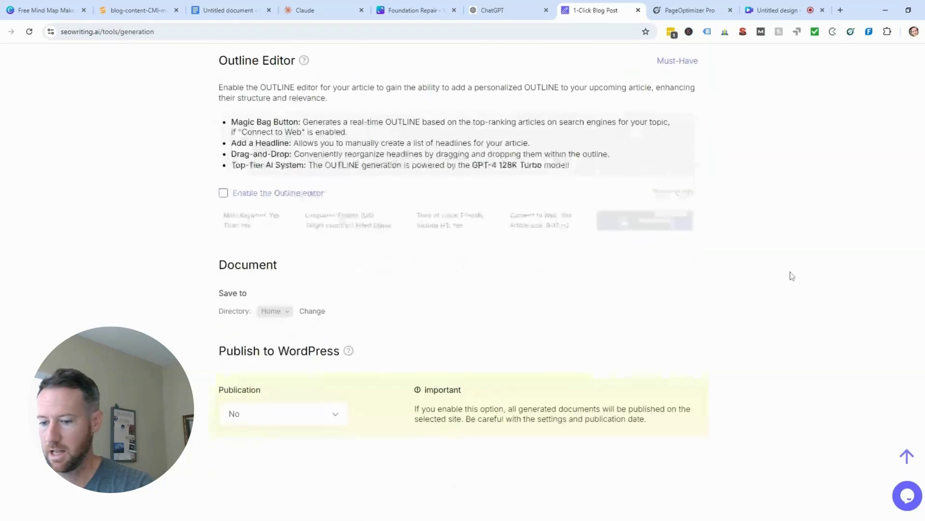
{"action": "scroll", "coordinate": [791, 272], "scroll_direction": "up", "scroll_amount": 4}
{"action": "scroll", "coordinate": [791, 273], "scroll_direction": "down", "scroll_amount": 4}
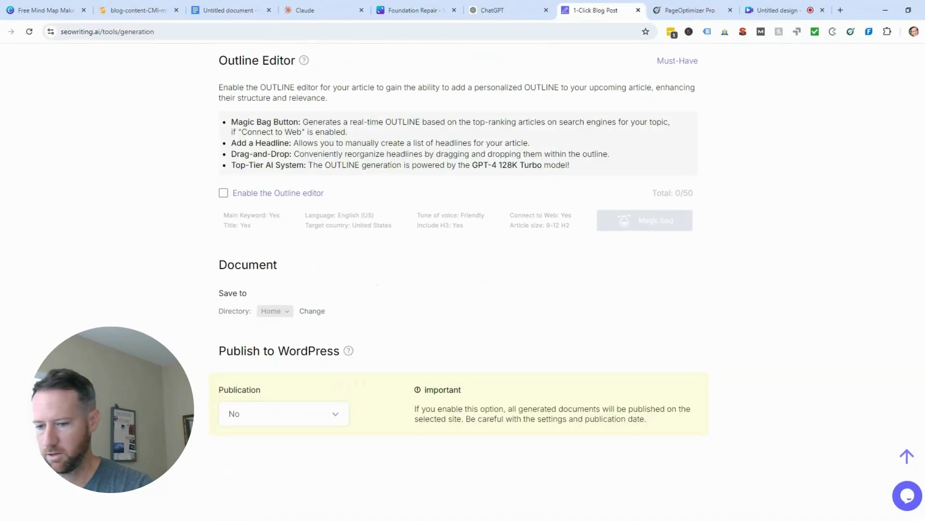
{"action": "scroll", "coordinate": [765, 366], "scroll_direction": "up", "scroll_amount": 5}
{"action": "scroll", "coordinate": [765, 366], "scroll_direction": "up", "scroll_amount": 4}
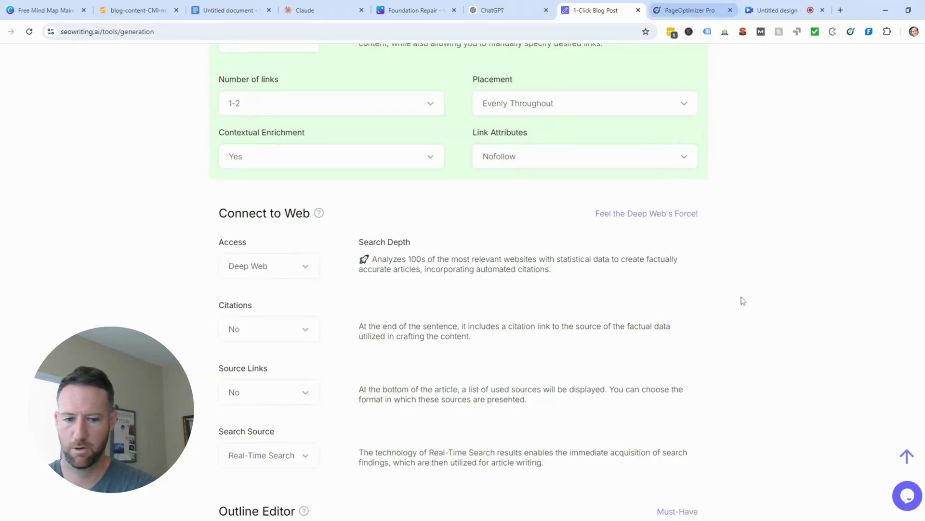
{"action": "scroll", "coordinate": [815, 315], "scroll_direction": "down", "scroll_amount": 9}
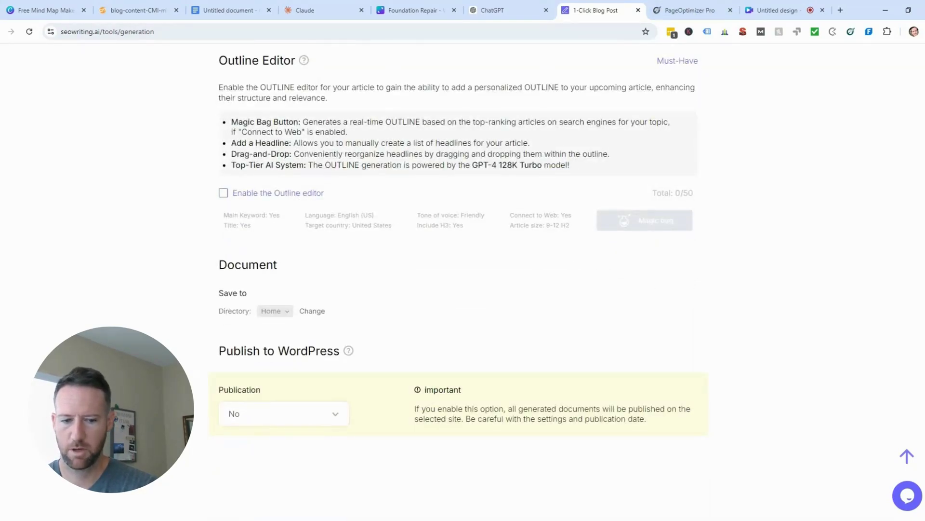
{"action": "scroll", "coordinate": [699, 152], "scroll_direction": "up", "scroll_amount": 15}
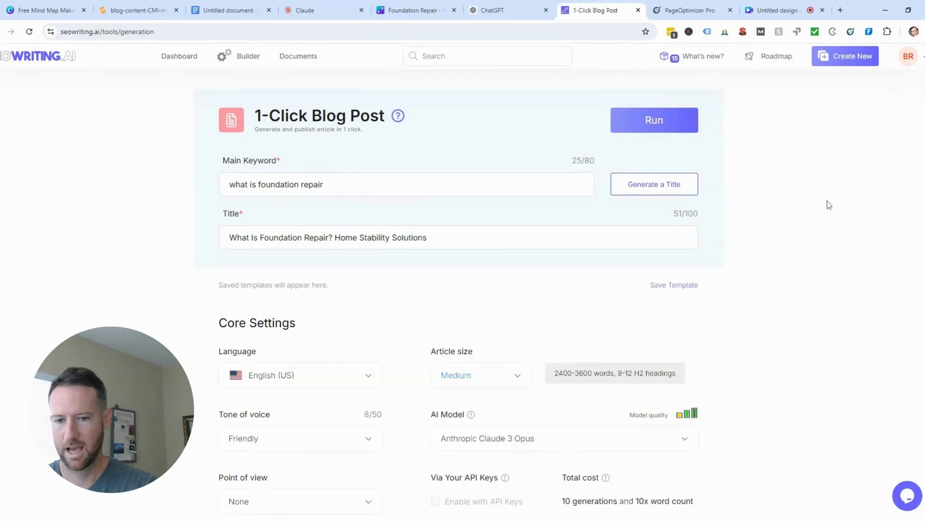
{"action": "scroll", "coordinate": [716, 200], "scroll_direction": "down", "scroll_amount": 3}
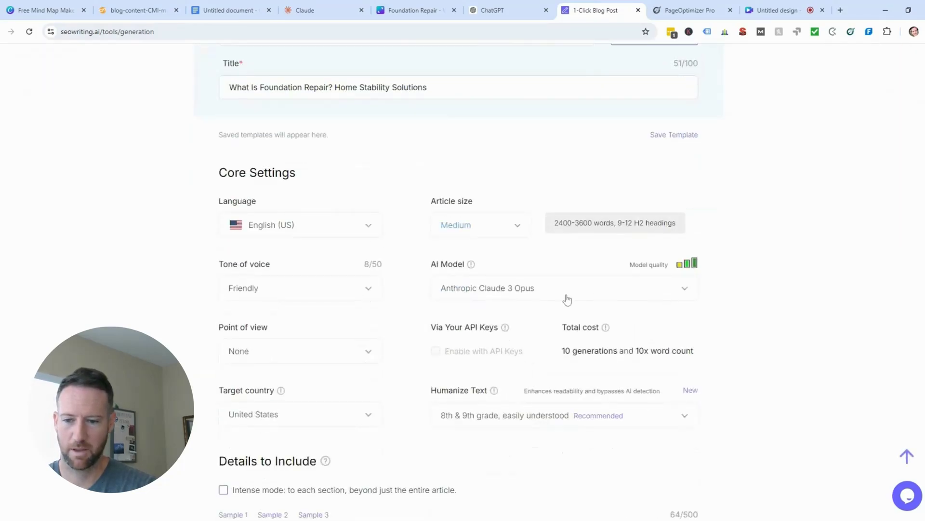
{"action": "scroll", "coordinate": [566, 298], "scroll_direction": "up", "scroll_amount": 3}
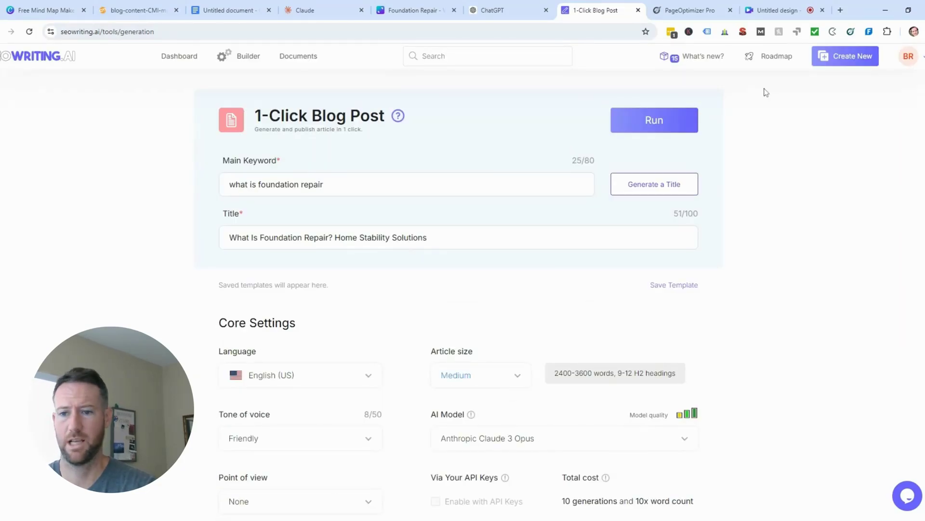
Switch to PageOptimizer Pro and start the new page with the POP Pro setup type
{"action": "left_click", "coordinate": [687, 15]}
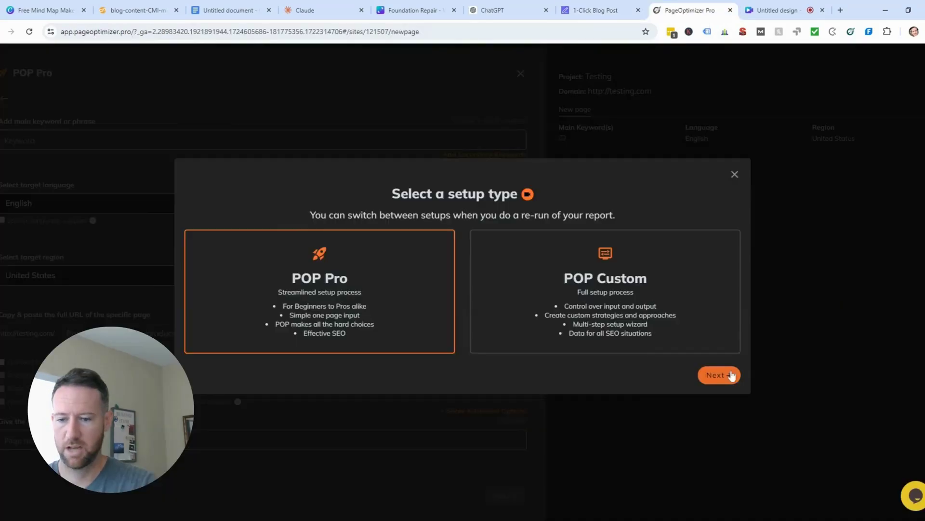
{"action": "left_click", "coordinate": [732, 375]}
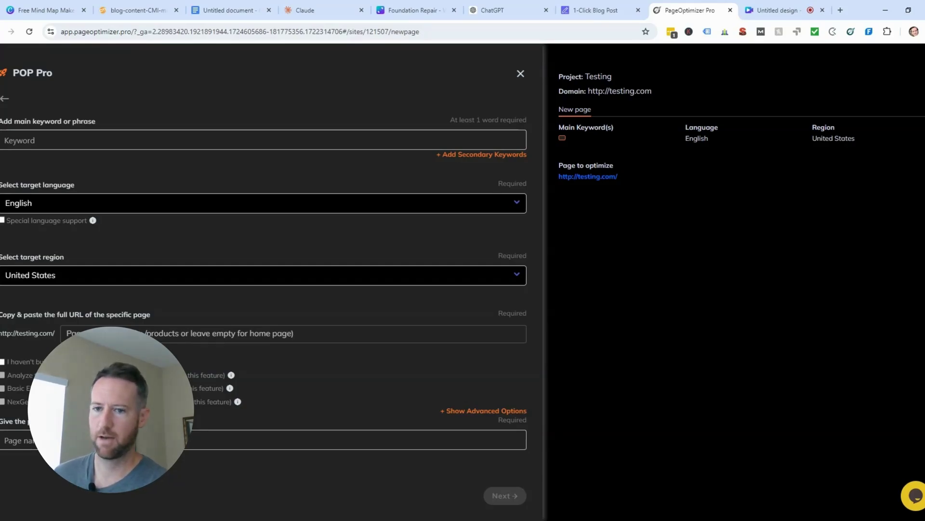
{"action": "left_click", "coordinate": [610, 16]}
{"action": "left_click", "coordinate": [670, 9]}
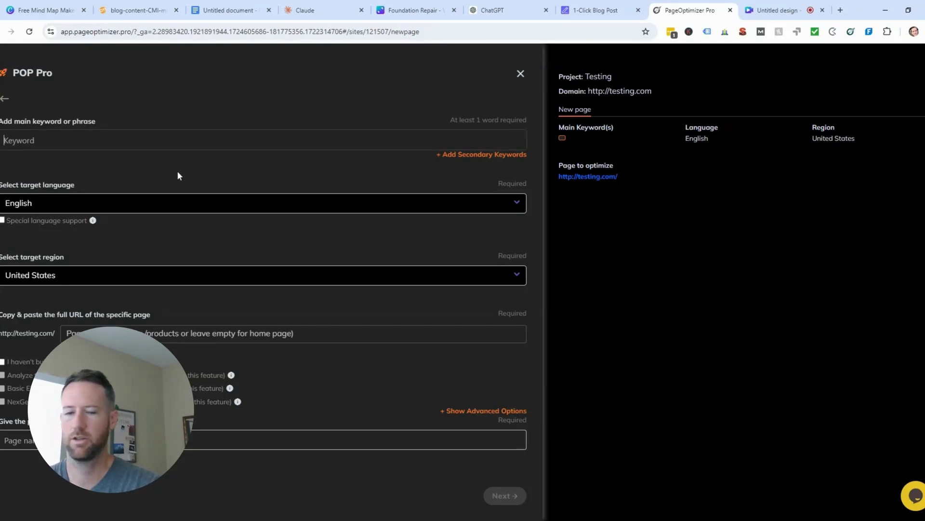
Enter "what is foundation repair" as the main keyword and mark the page as not built yet
{"action": "type", "text": "what is f"}
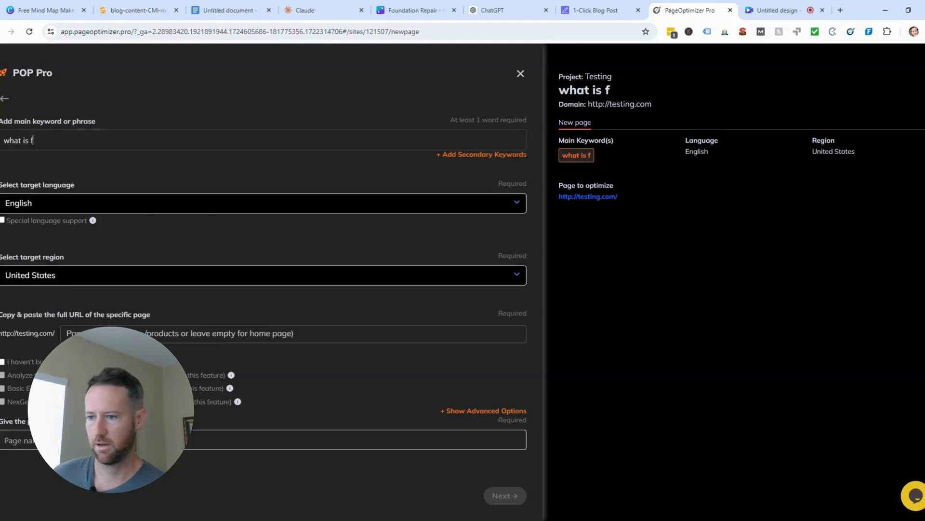
{"action": "type", "text": "oundation repair"}
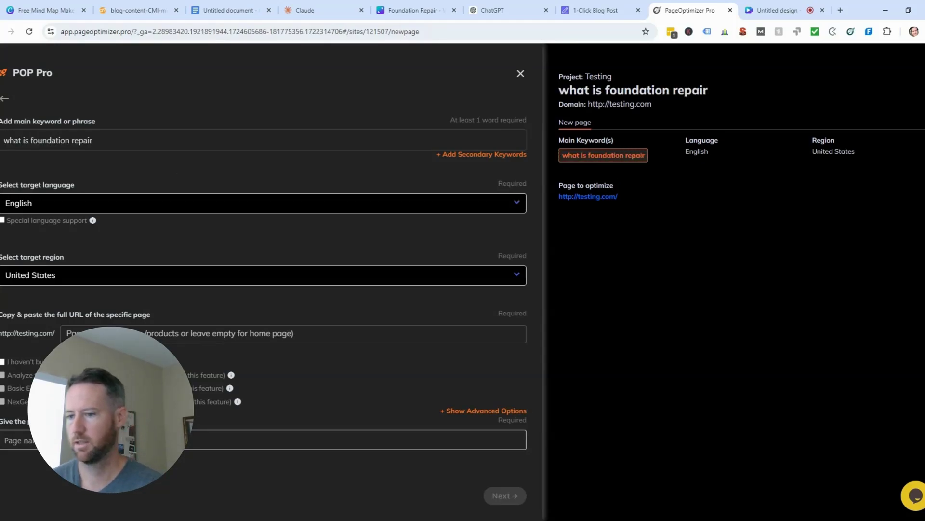
{"action": "left_click", "coordinate": [2, 362]}
{"action": "left_click", "coordinate": [111, 440]}
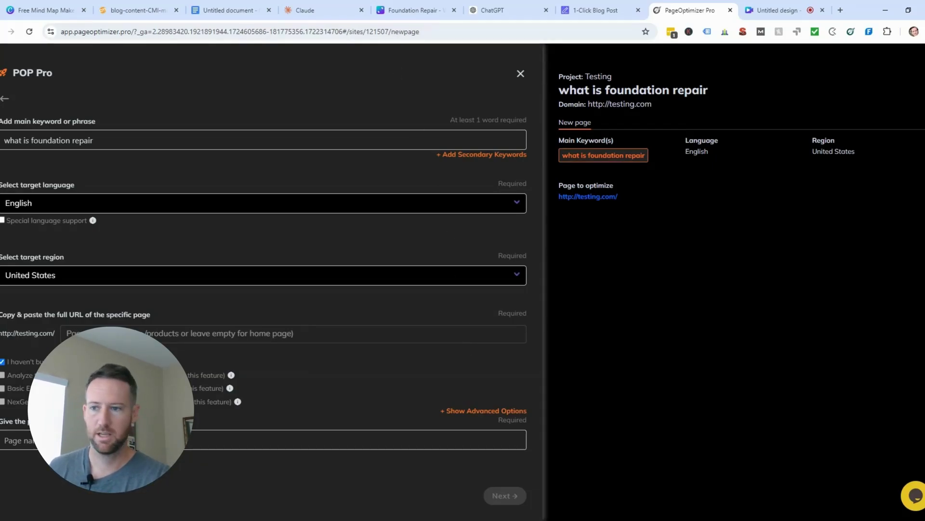
Switch to ChatGPT and review the foundation repair topical map's subtopics and repair types
{"action": "left_click", "coordinate": [501, 10]}
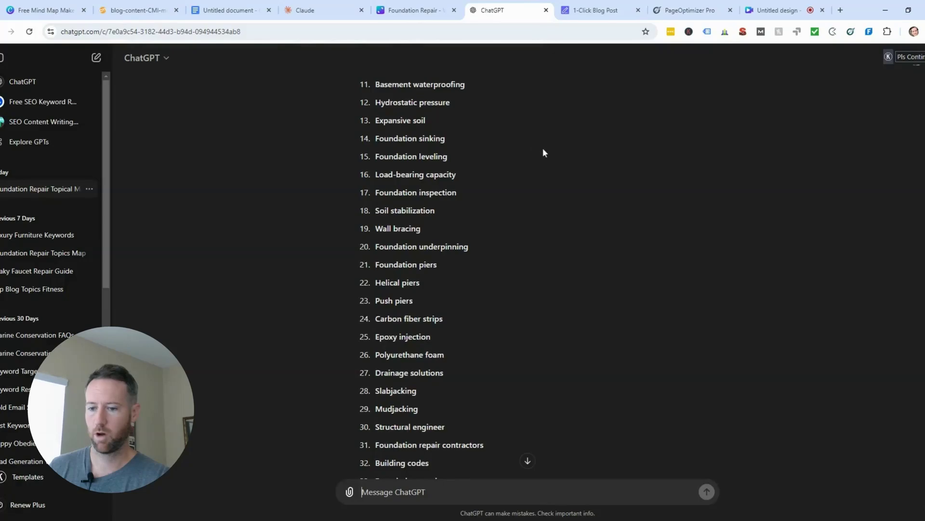
{"action": "scroll", "coordinate": [800, 242], "scroll_direction": "down", "scroll_amount": 15}
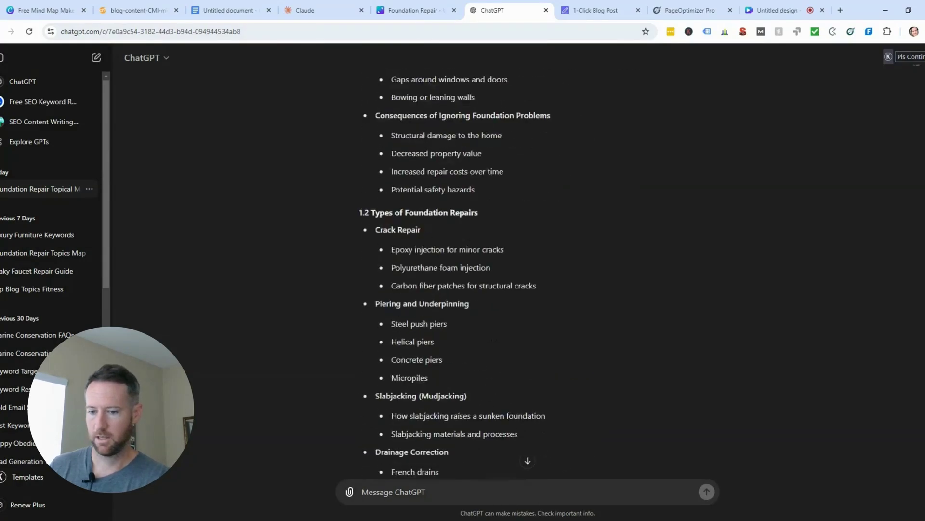
{"action": "scroll", "coordinate": [799, 242], "scroll_direction": "up", "scroll_amount": 4}
{"action": "scroll", "coordinate": [799, 242], "scroll_direction": "down", "scroll_amount": 11}
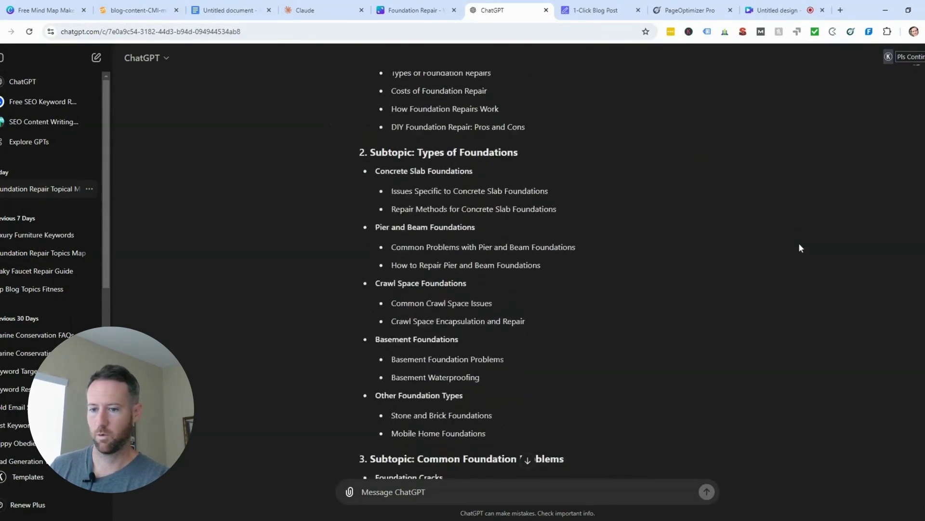